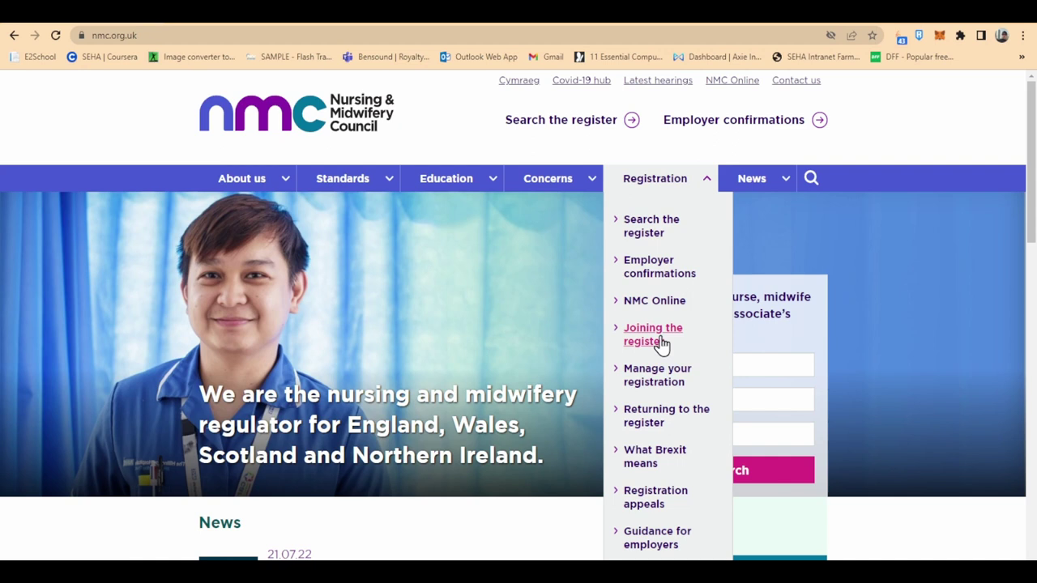
- Go from the Joining the register page to the 'Register as a nurse or midwife' guidance
{"action": "left_click", "coordinate": [663, 344]}
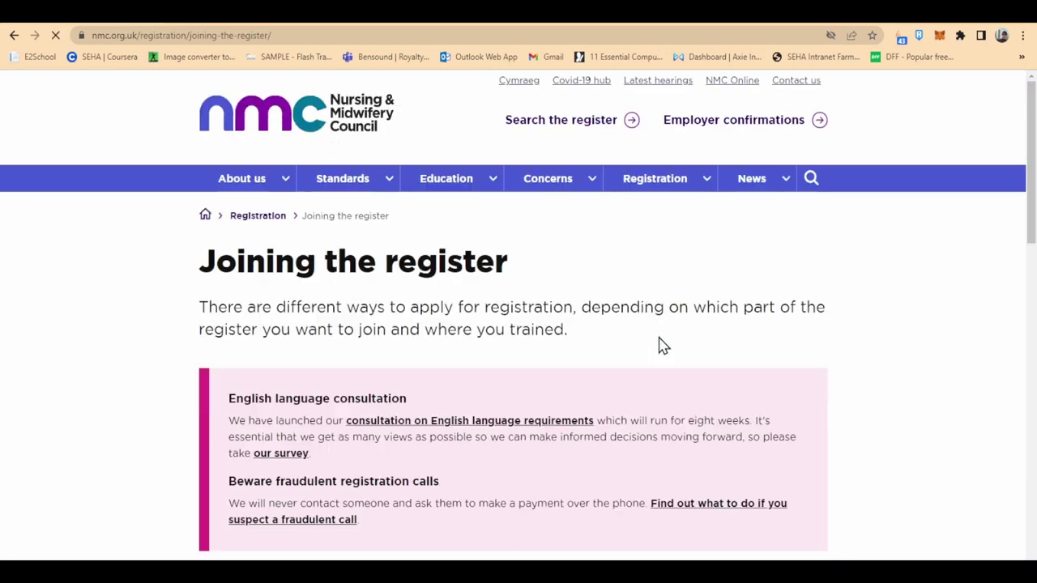
{"action": "left_click_drag", "start_coordinate": [1032, 199], "coordinate": [1033, 264]}
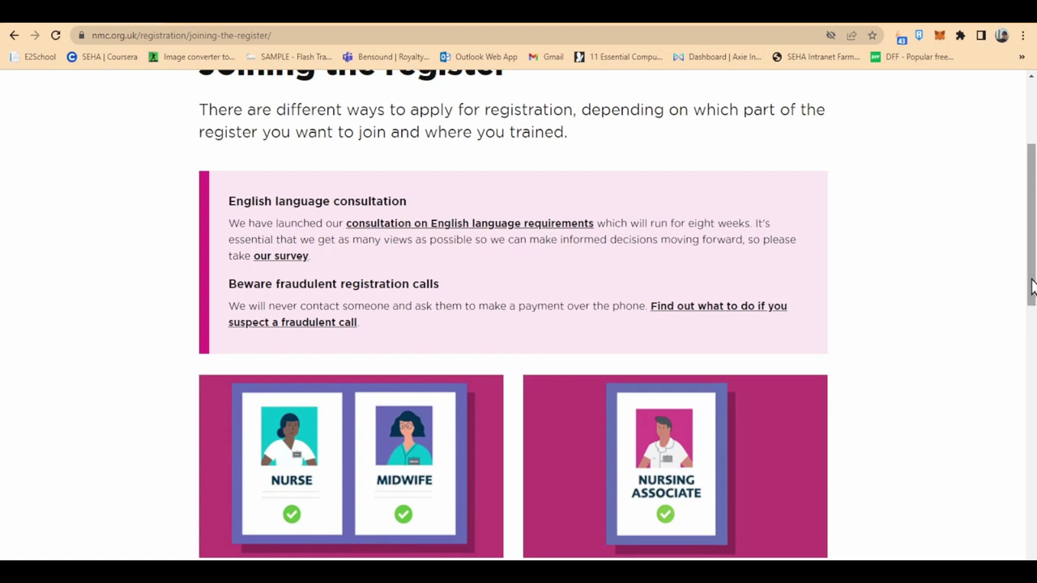
{"action": "left_click_drag", "start_coordinate": [1033, 286], "coordinate": [1032, 354]}
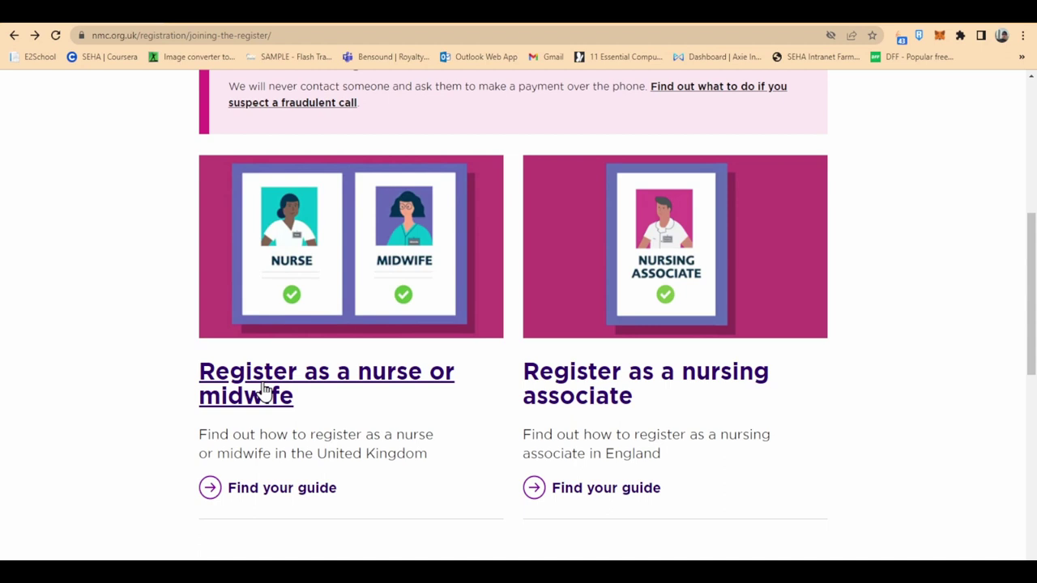
{"action": "left_click", "coordinate": [265, 390]}
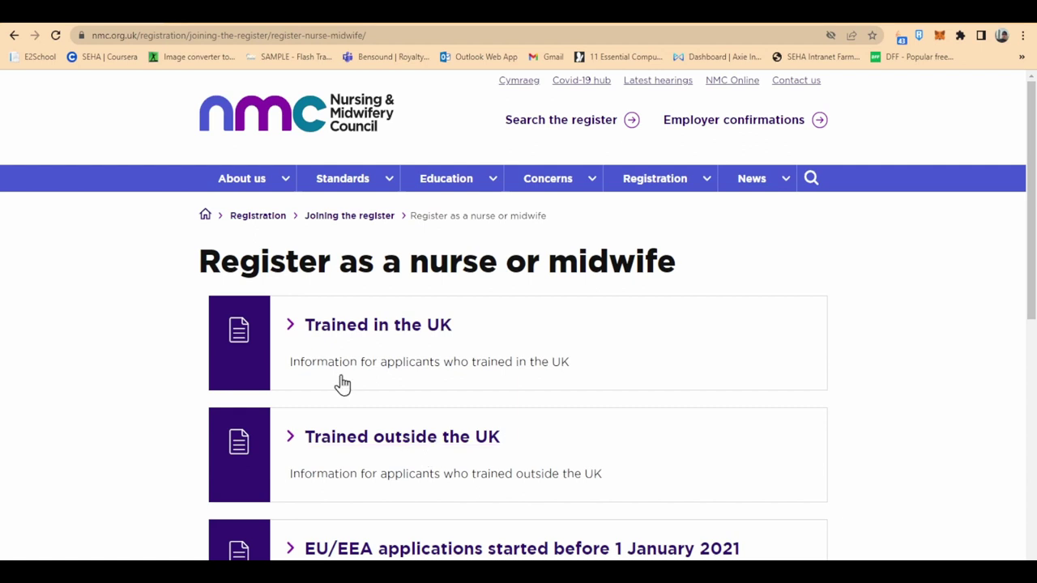
- Open the guidance for nurses trained outside the UK and expand step 2, the eligibility and qualification application
{"action": "left_click", "coordinate": [380, 449]}
{"action": "scroll", "coordinate": [1035, 223], "scroll_direction": "down", "scroll_amount": 2}
{"action": "scroll", "coordinate": [1035, 222], "scroll_direction": "down", "scroll_amount": 3}
{"action": "scroll", "coordinate": [1035, 223], "scroll_direction": "down", "scroll_amount": 2}
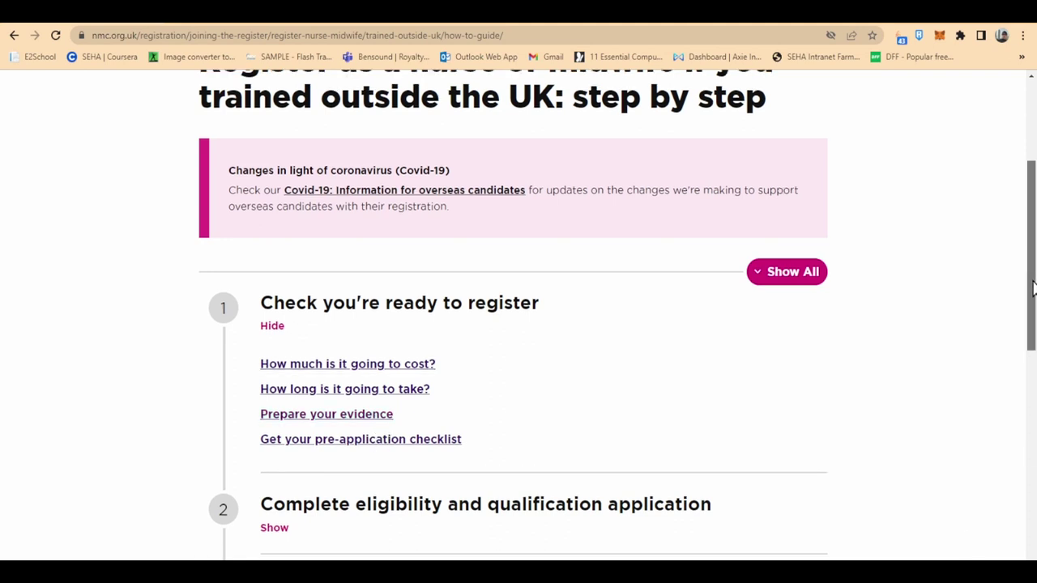
{"action": "left_click_drag", "start_coordinate": [1034, 287], "coordinate": [1034, 337]}
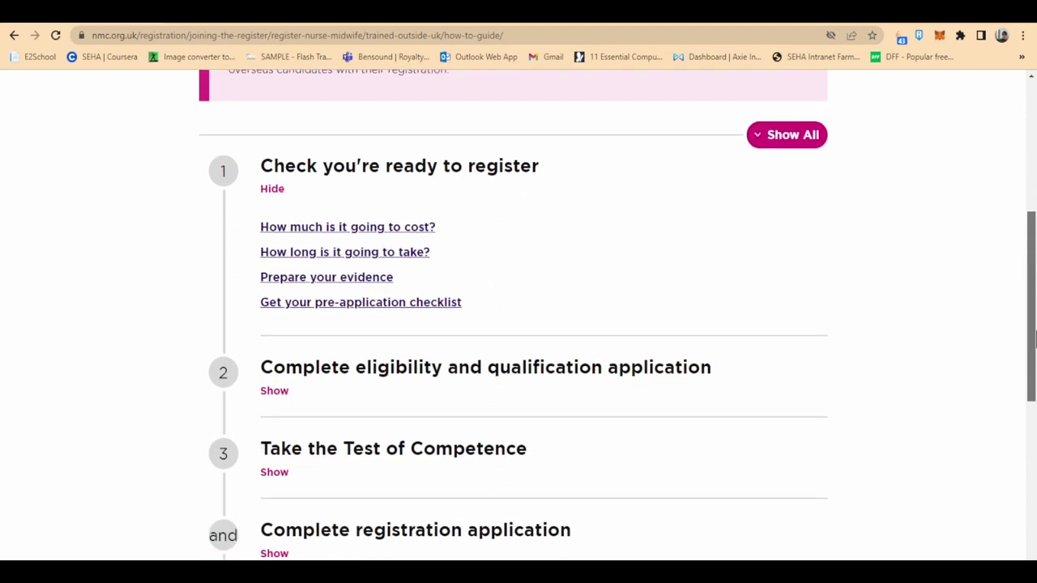
{"action": "left_click", "coordinate": [273, 392]}
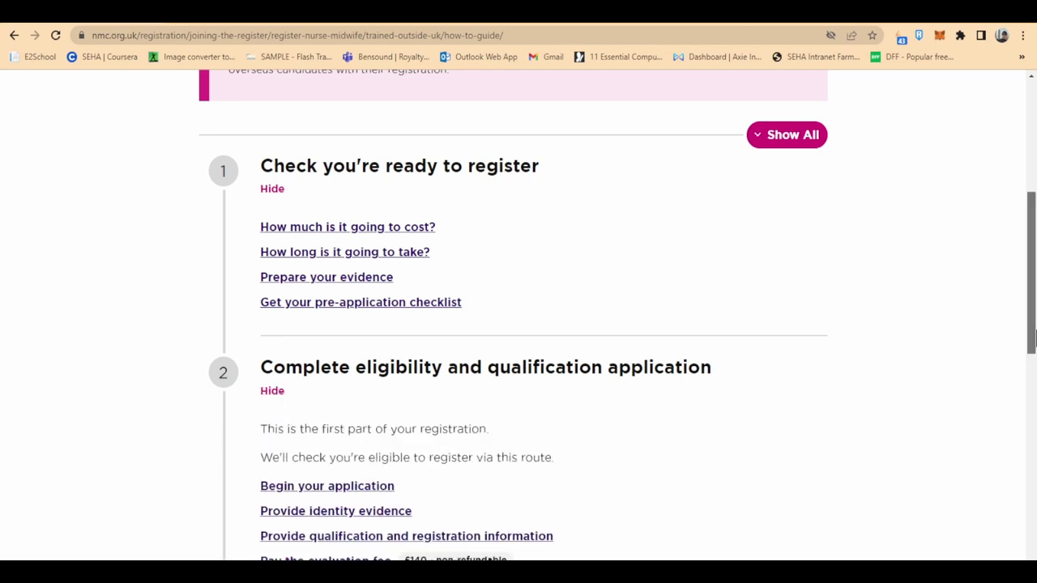
- Open the 'Begin your application' guide and start the online application
{"action": "left_click_drag", "start_coordinate": [1034, 336], "coordinate": [1034, 378]}
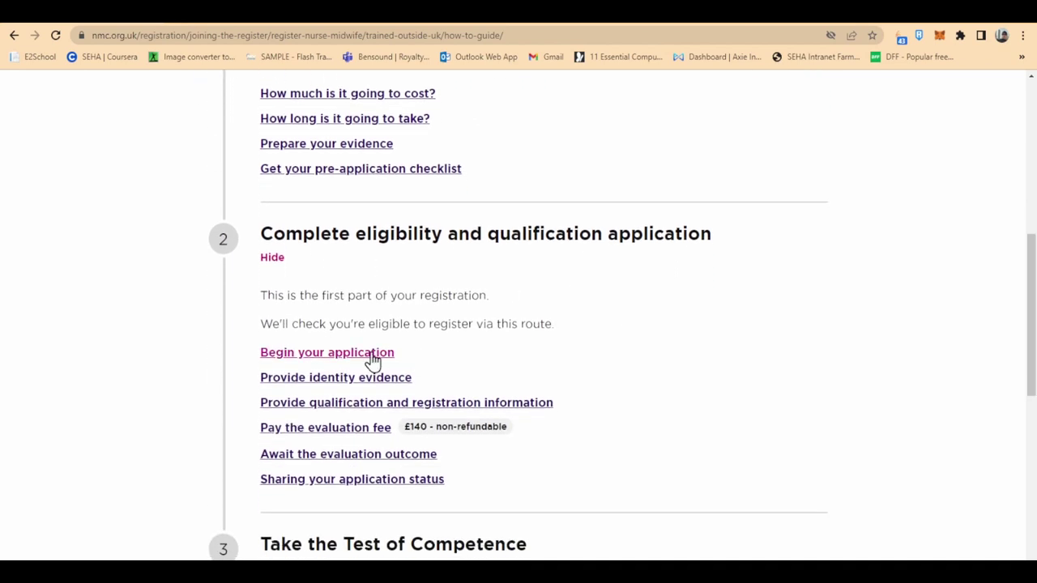
{"action": "left_click", "coordinate": [362, 361]}
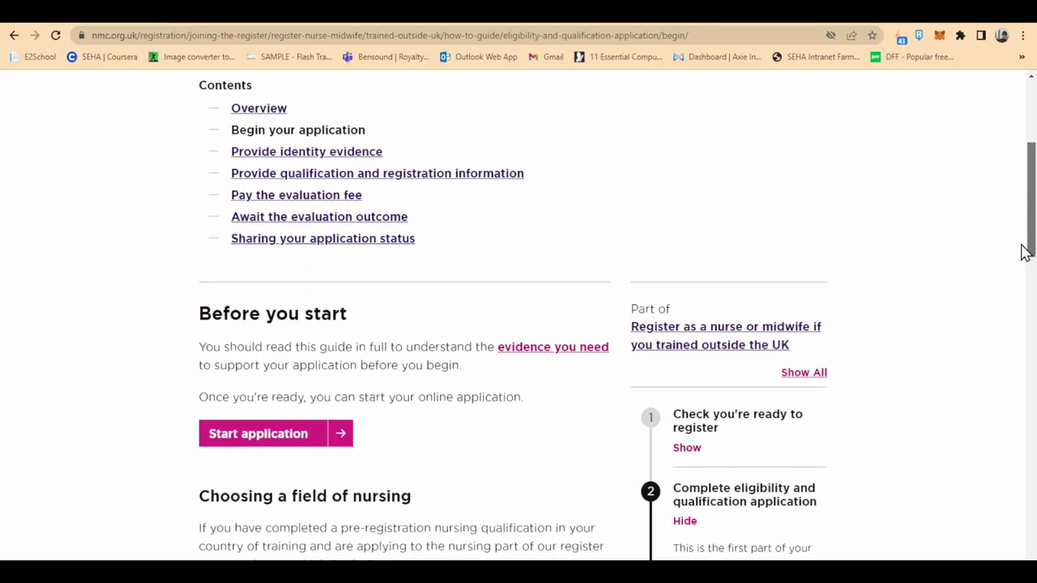
{"action": "scroll", "coordinate": [1023, 251], "scroll_direction": "down", "scroll_amount": 1}
{"action": "left_click", "coordinate": [319, 413]}
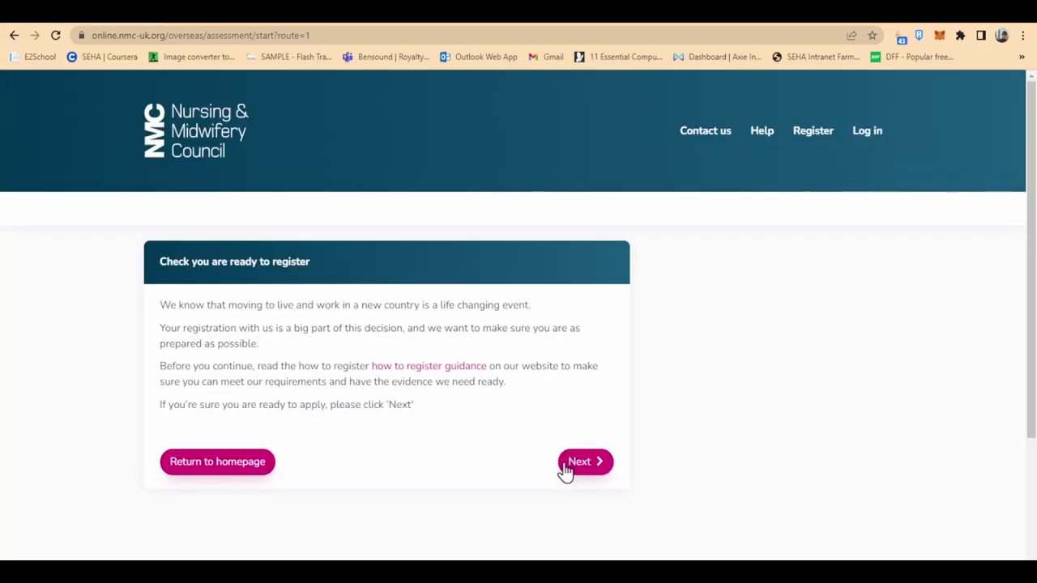
- Confirm readiness, register as a nurse in the Registered Nurse - Adult field, accept both declarations, and continue
{"action": "left_click", "coordinate": [590, 464]}
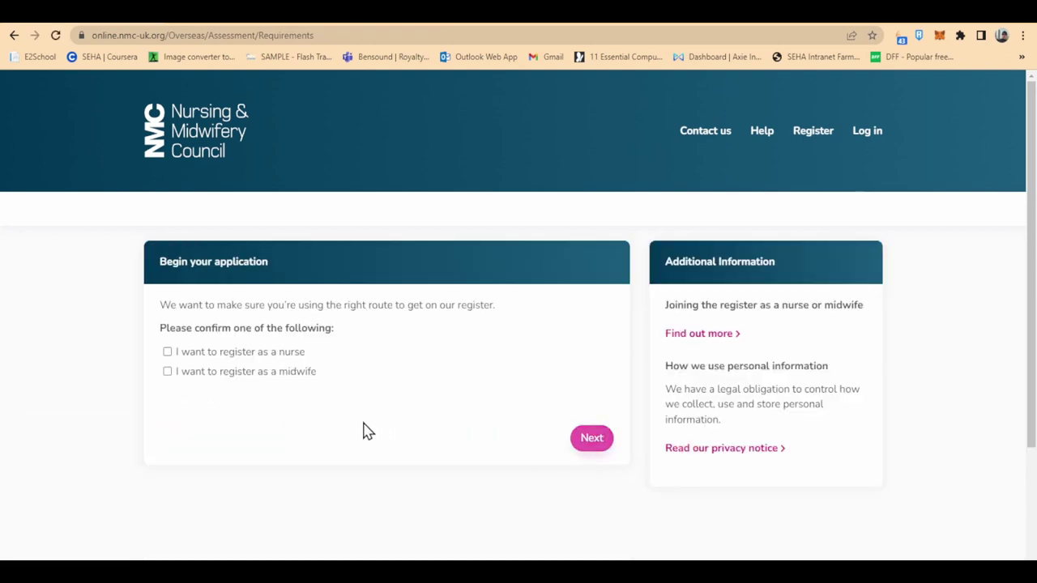
{"action": "left_click", "coordinate": [168, 354]}
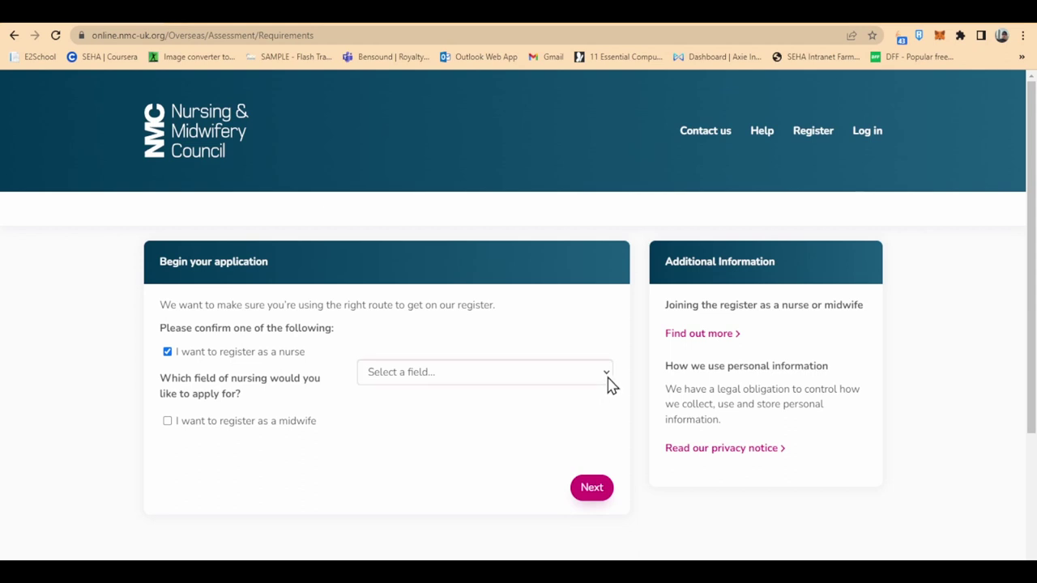
{"action": "left_click", "coordinate": [609, 384]}
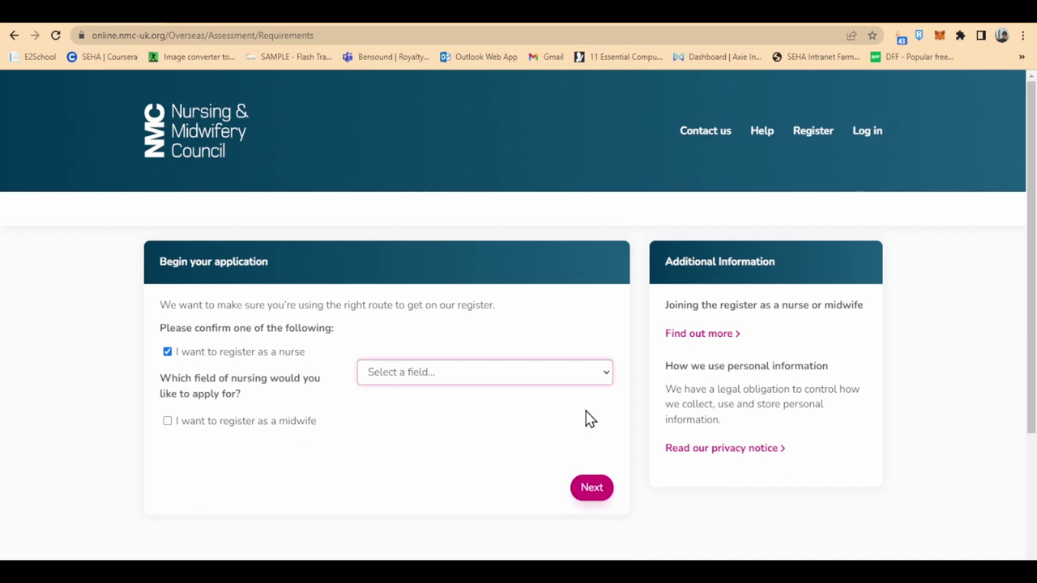
{"action": "key", "text": "Down"}
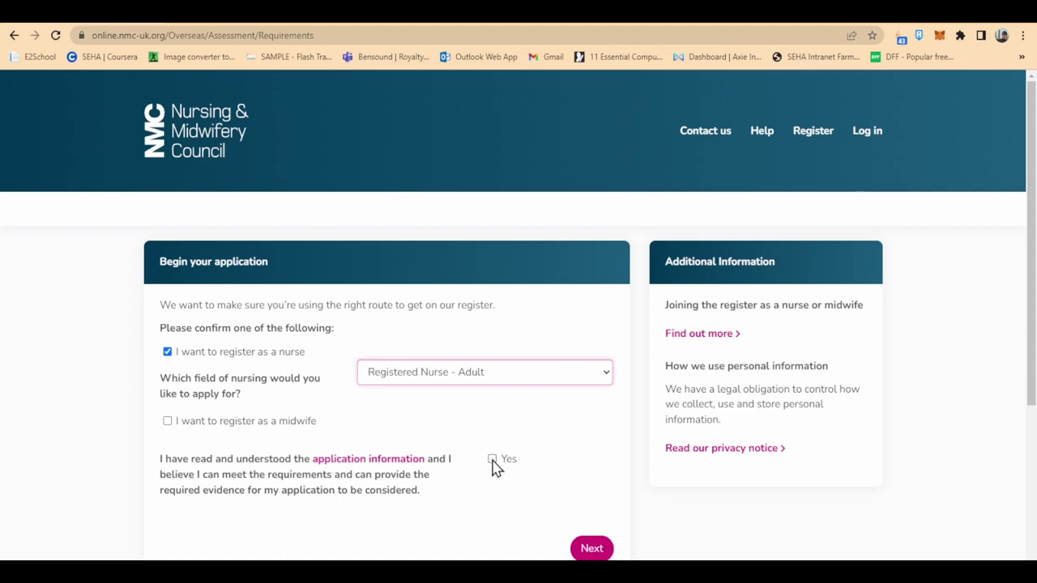
{"action": "left_click", "coordinate": [492, 459]}
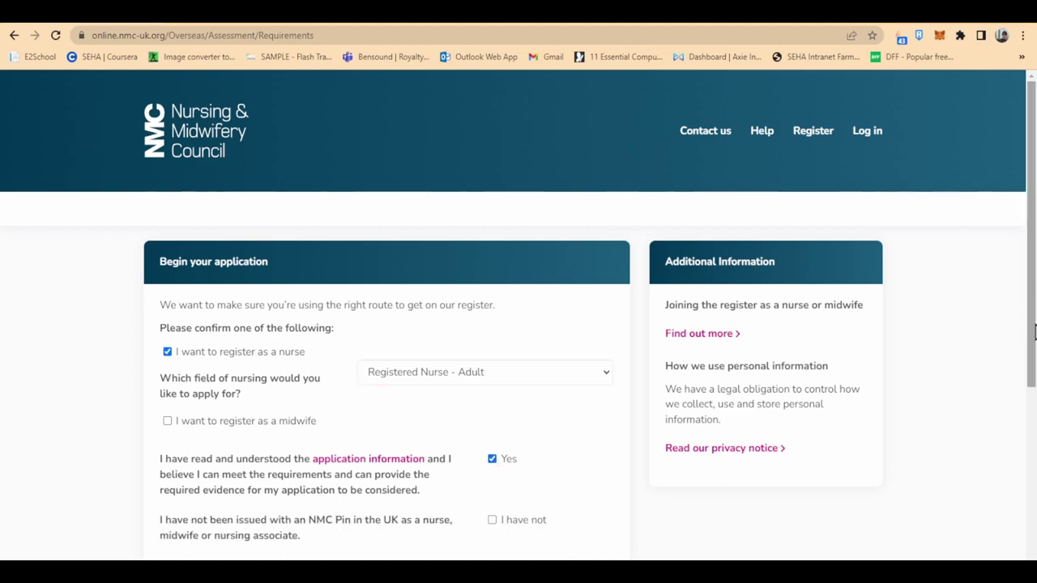
{"action": "scroll", "coordinate": [1032, 300], "scroll_direction": "down", "scroll_amount": 2}
{"action": "left_click_drag", "start_coordinate": [1035, 387], "coordinate": [1035, 411]}
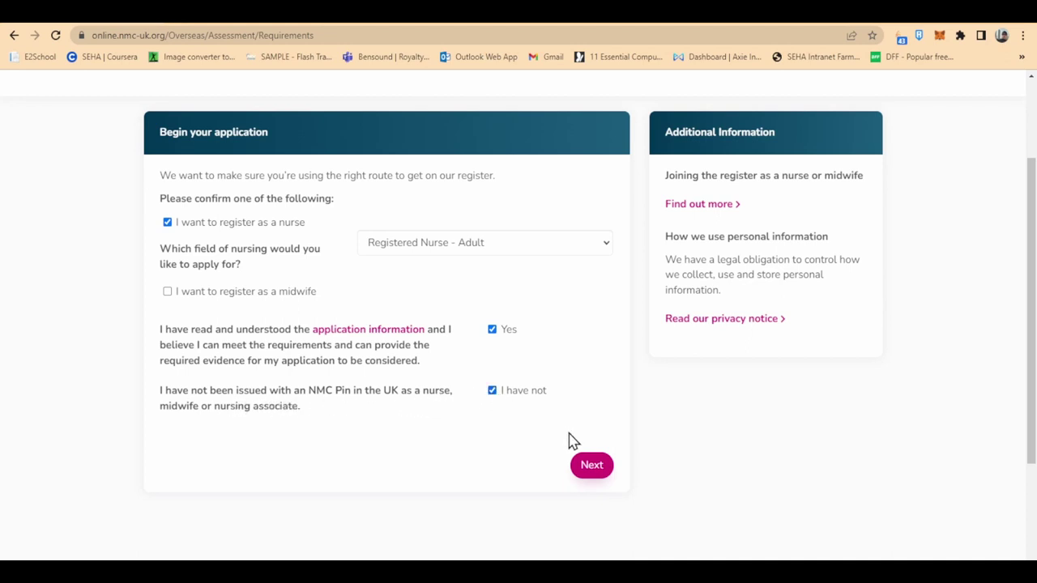
{"action": "left_click", "coordinate": [593, 466]}
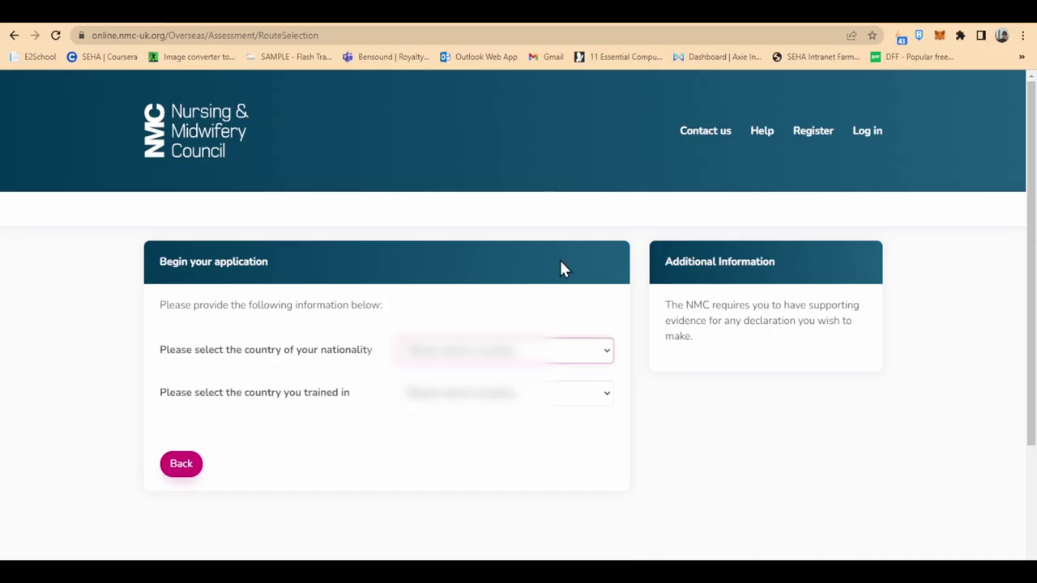
- Select the country of nationality and the country of training, then continue to the summary
{"action": "left_click", "coordinate": [481, 208]}
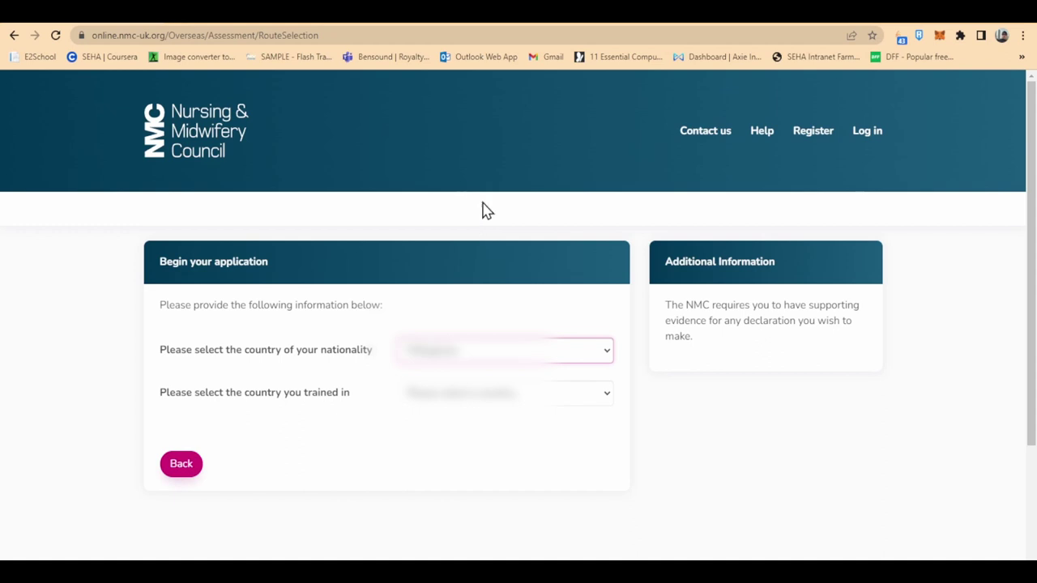
{"action": "left_click", "coordinate": [600, 396]}
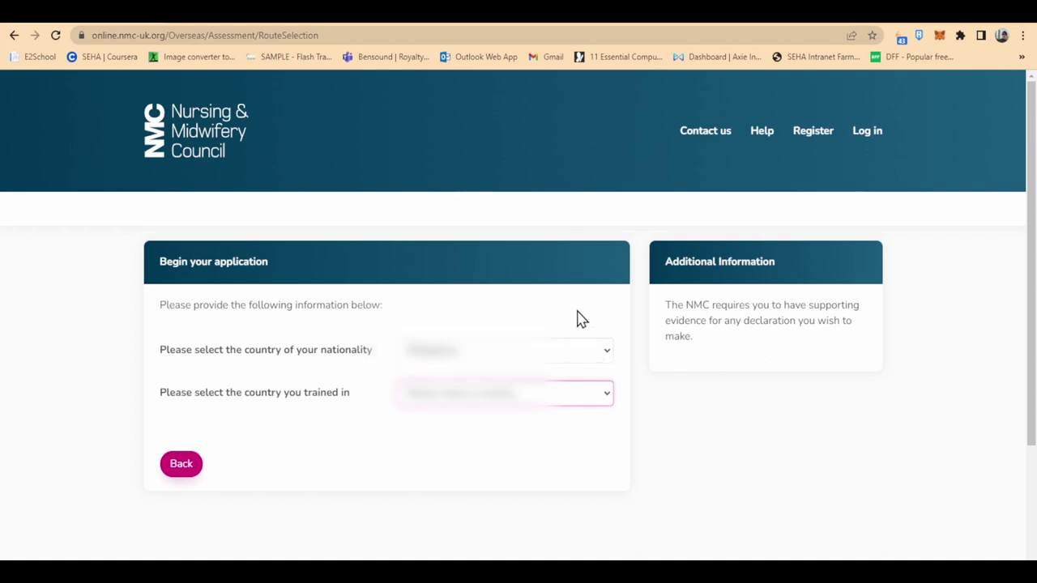
{"action": "left_click", "coordinate": [562, 335]}
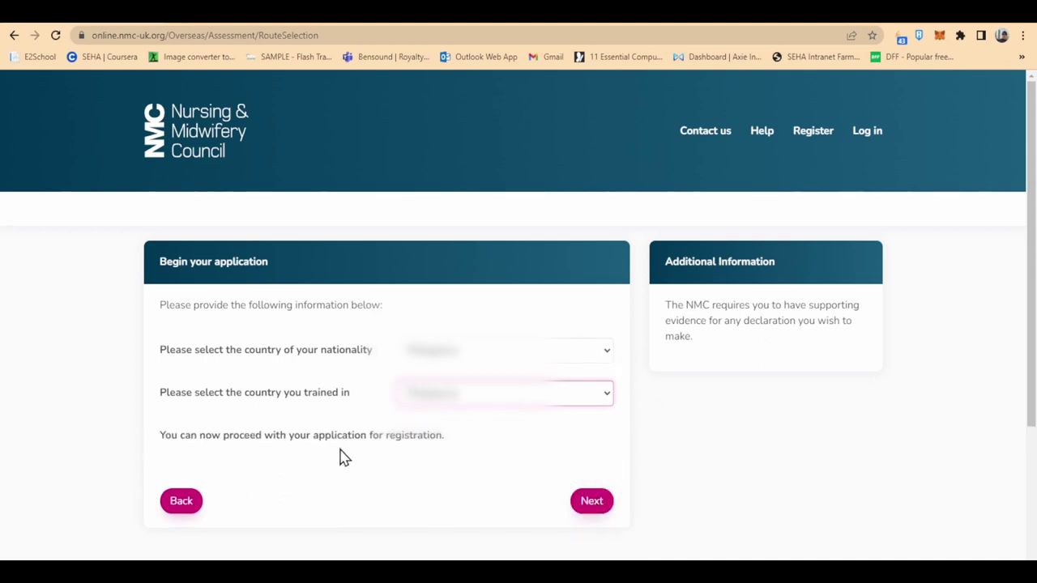
{"action": "left_click", "coordinate": [601, 520]}
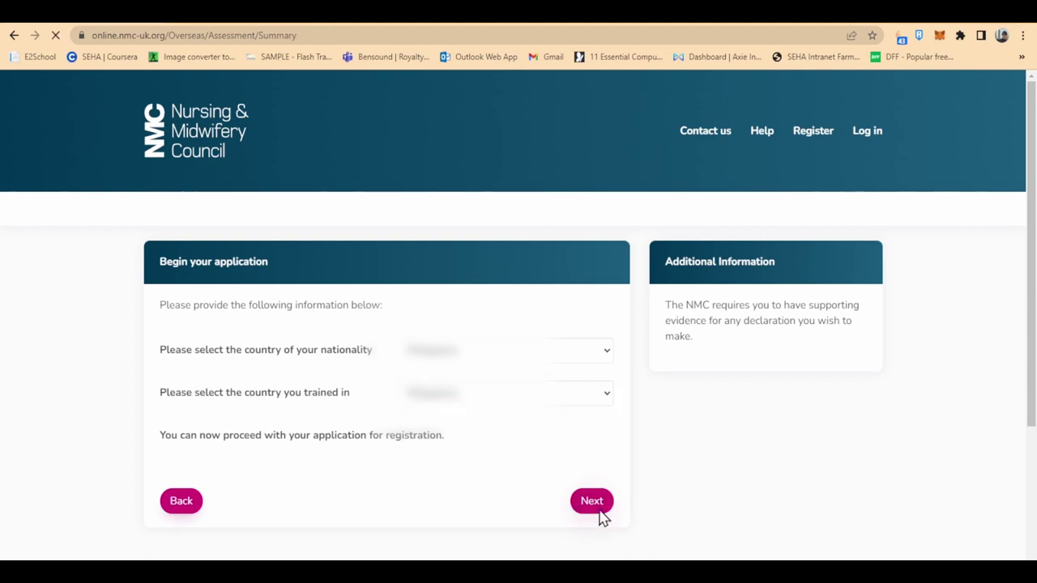
- Accept the summary declaration, confirm the route, and choose Sign up for an NMC Online account
{"action": "left_click_drag", "start_coordinate": [1032, 280], "coordinate": [1034, 439]}
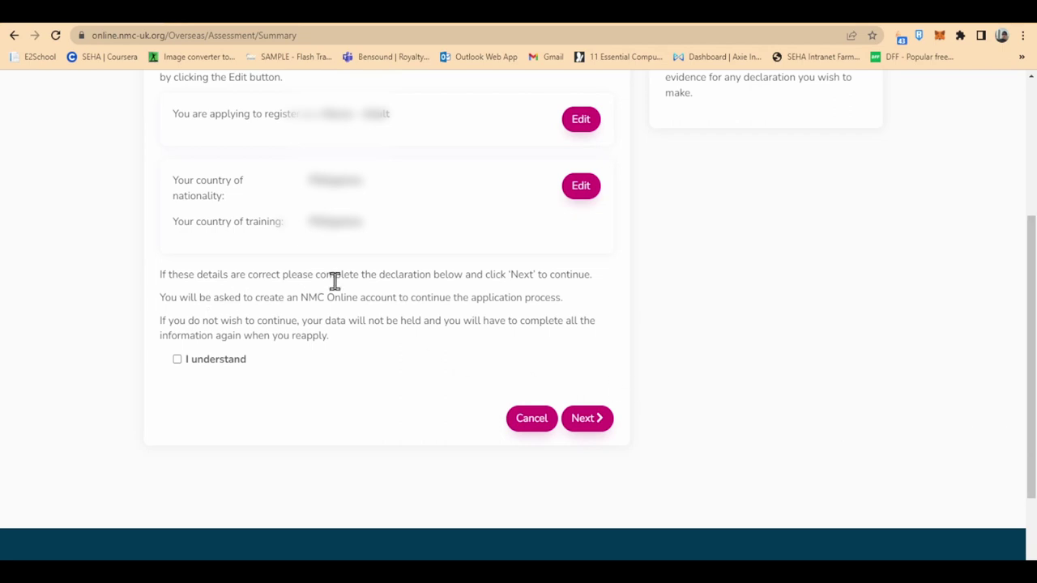
{"action": "left_click", "coordinate": [177, 360]}
{"action": "left_click", "coordinate": [600, 422]}
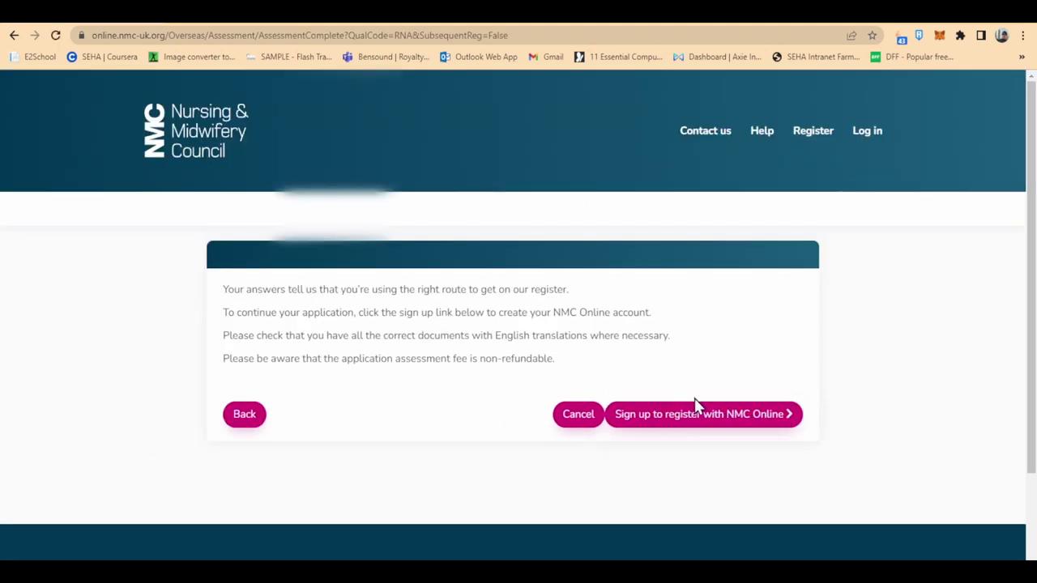
{"action": "left_click", "coordinate": [764, 422]}
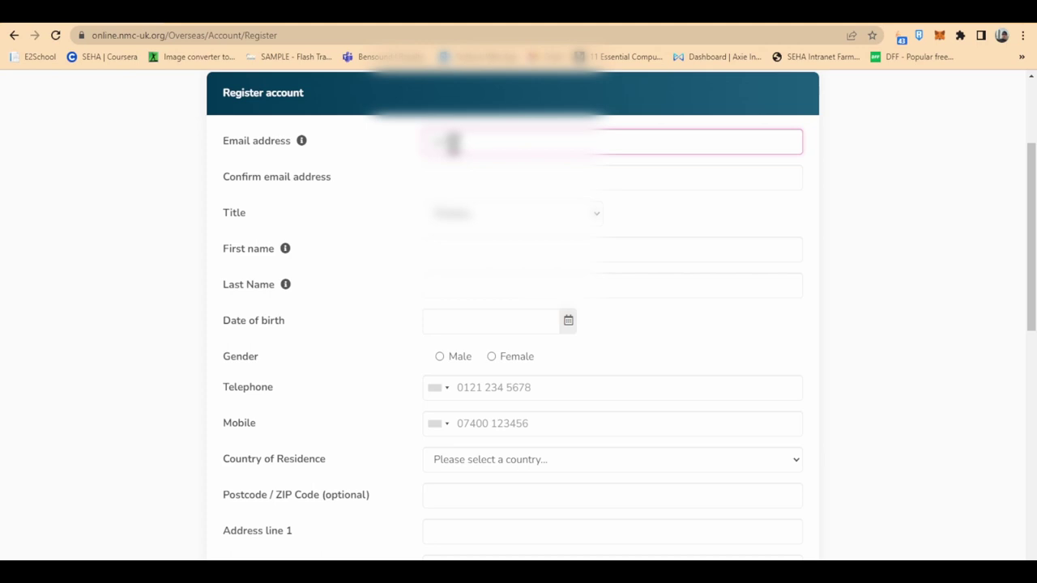
- Enter and confirm the email address, choose a title, and fill in first and last names
{"action": "key", "text": "ctrl+v"}
{"action": "left_click", "coordinate": [523, 181]}
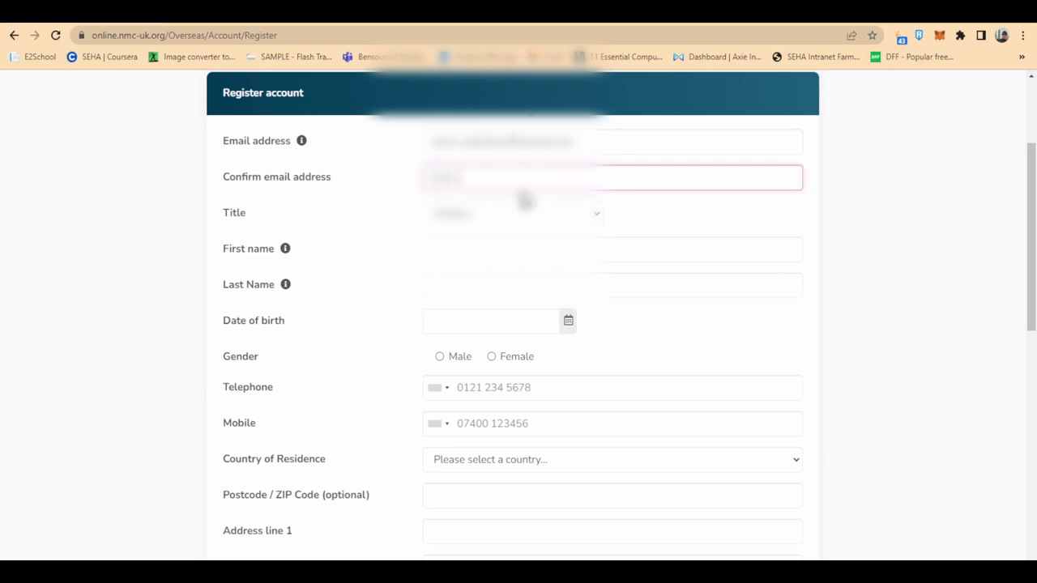
{"action": "key", "text": "ctrl+v"}
{"action": "left_click", "coordinate": [595, 216]}
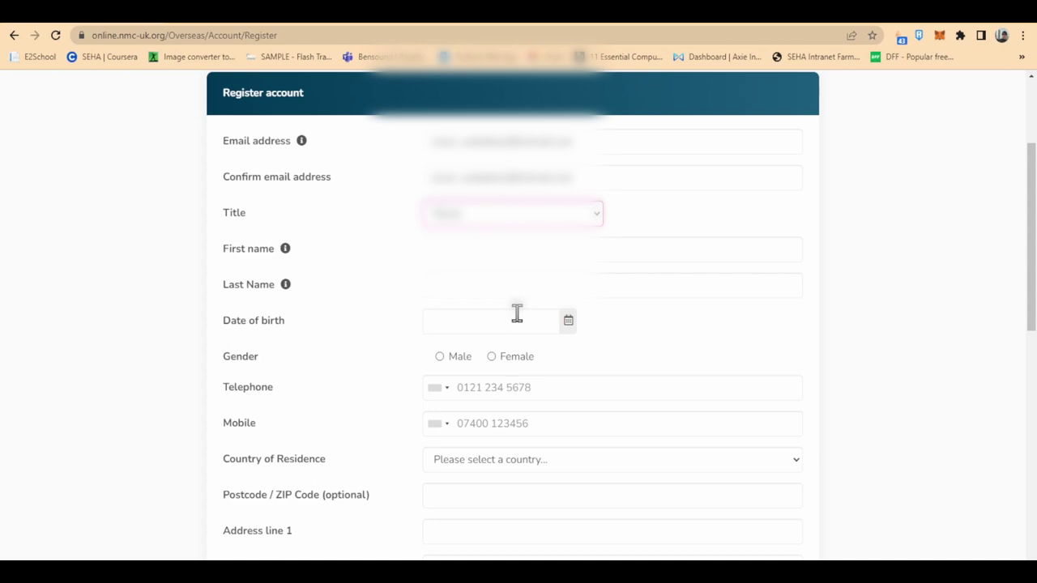
{"action": "left_click", "coordinate": [537, 253]}
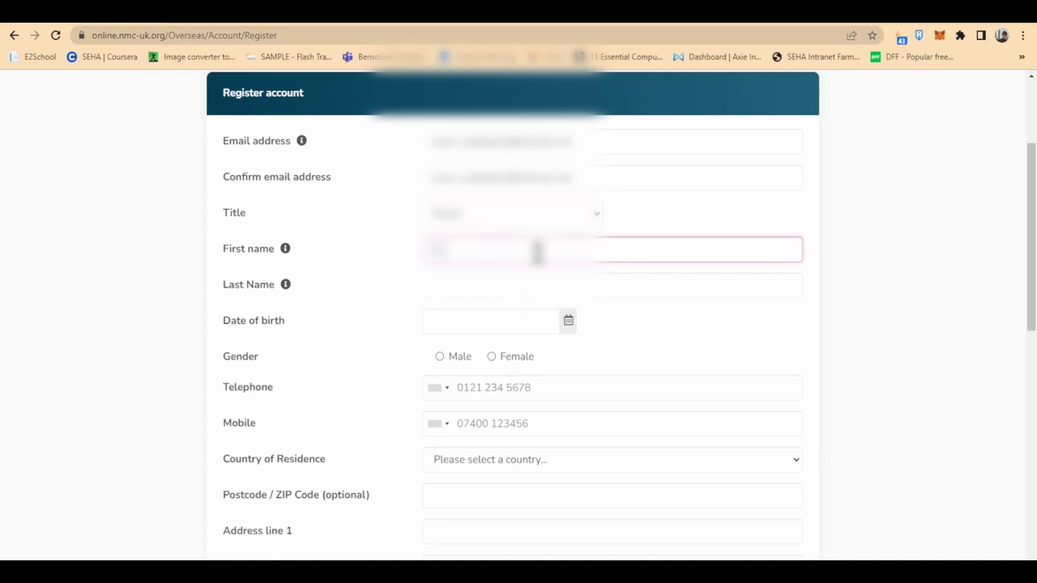
{"action": "key", "text": "Tab"}
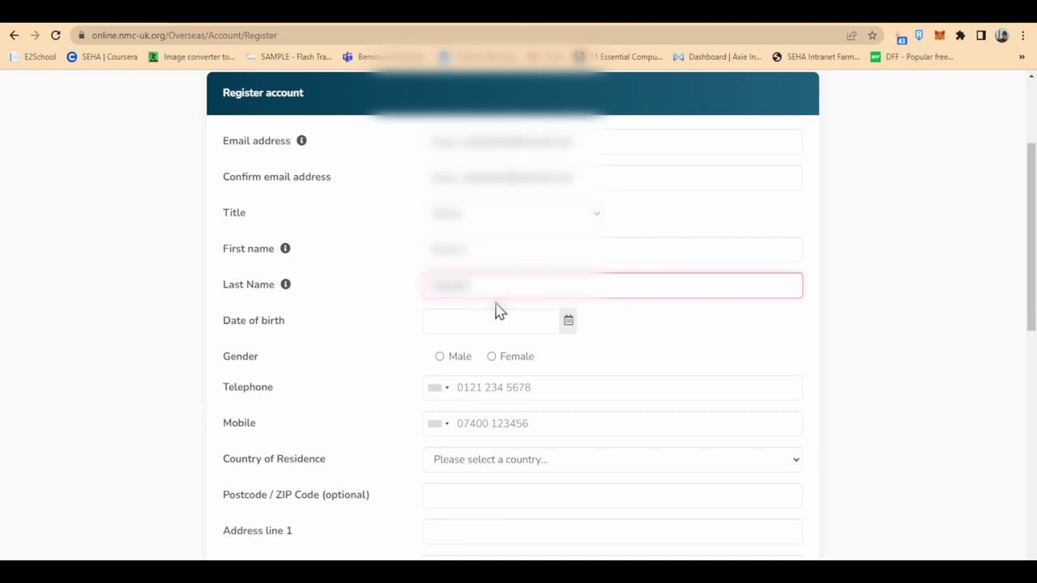
- Pick the date of birth from the calendar and enter the telephone and mobile numbers
{"action": "left_click", "coordinate": [568, 321]}
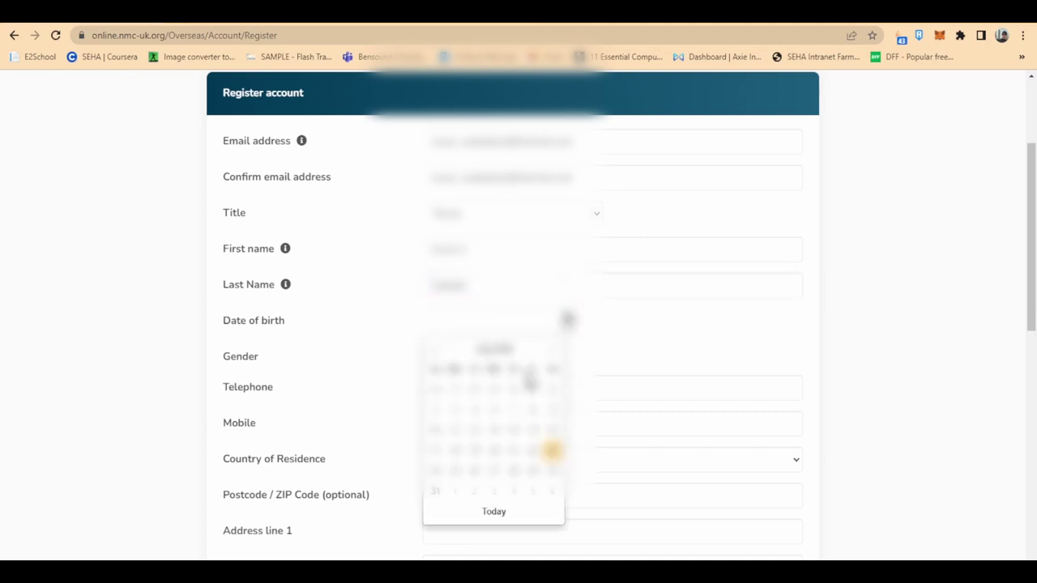
{"action": "left_click", "coordinate": [494, 348]}
{"action": "left_click", "coordinate": [481, 458]}
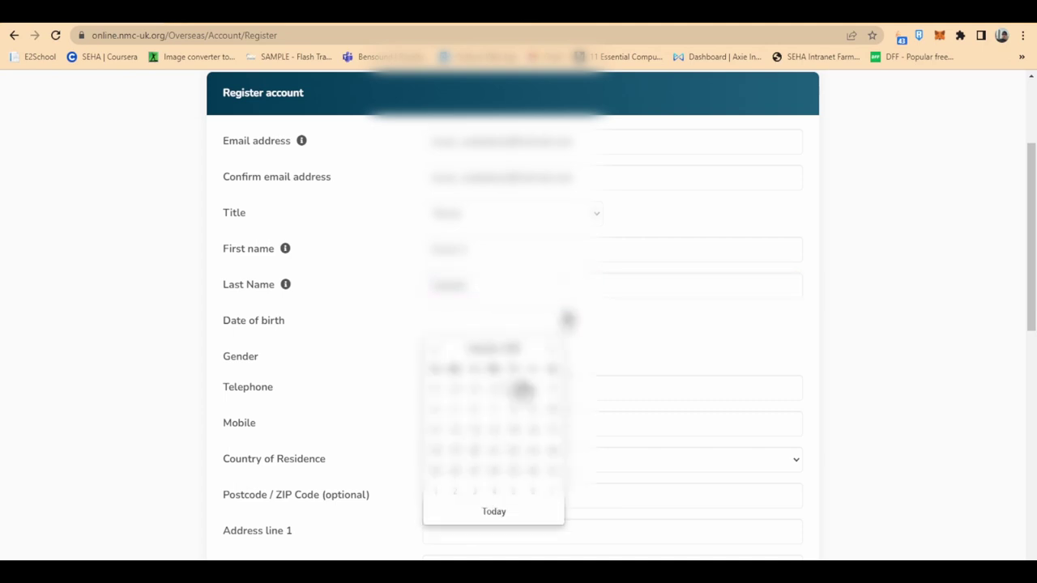
{"action": "left_click", "coordinate": [531, 394]}
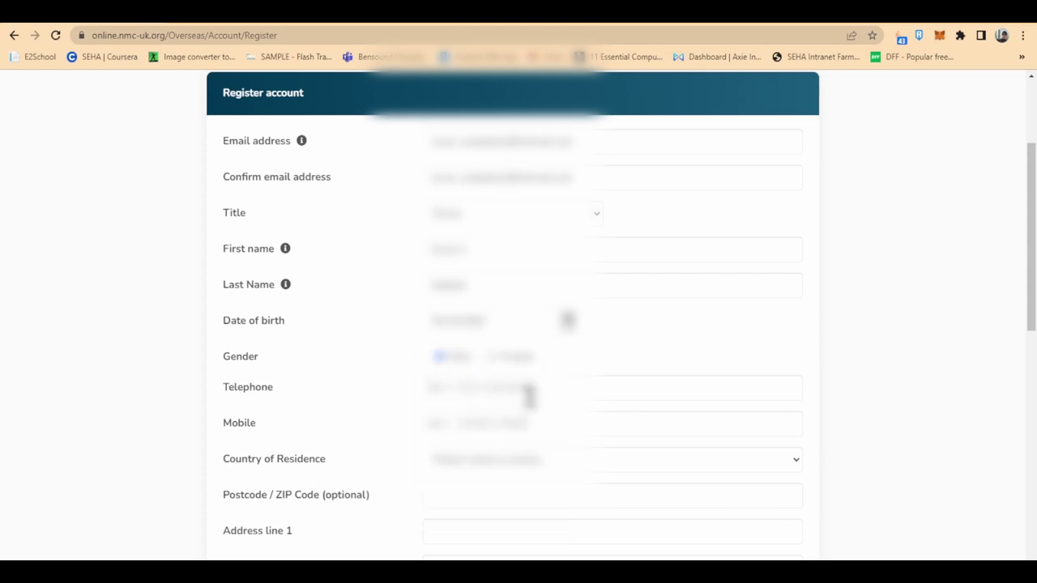
{"action": "left_click", "coordinate": [561, 387]}
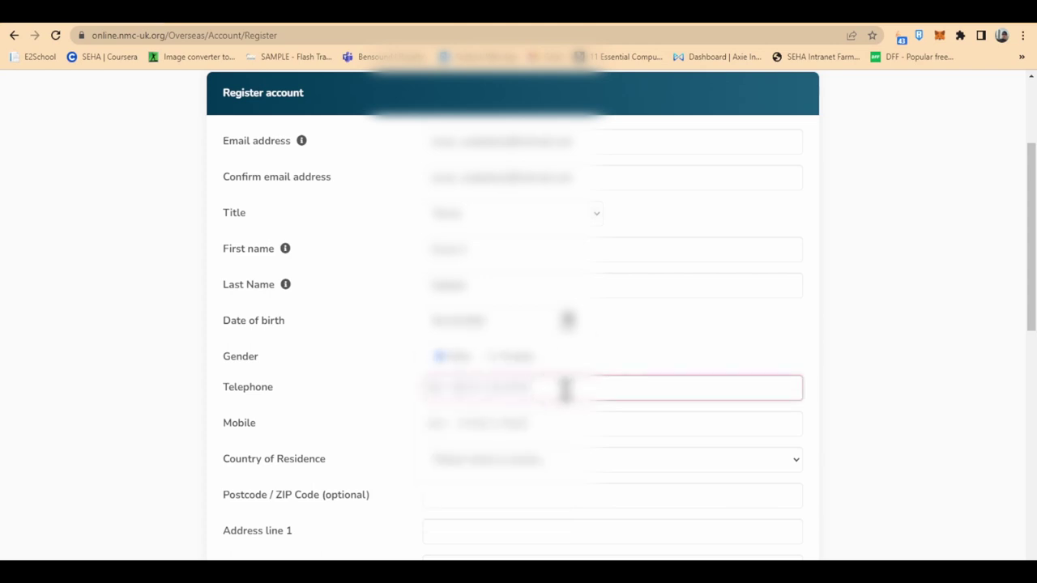
{"action": "left_click", "coordinate": [552, 421]}
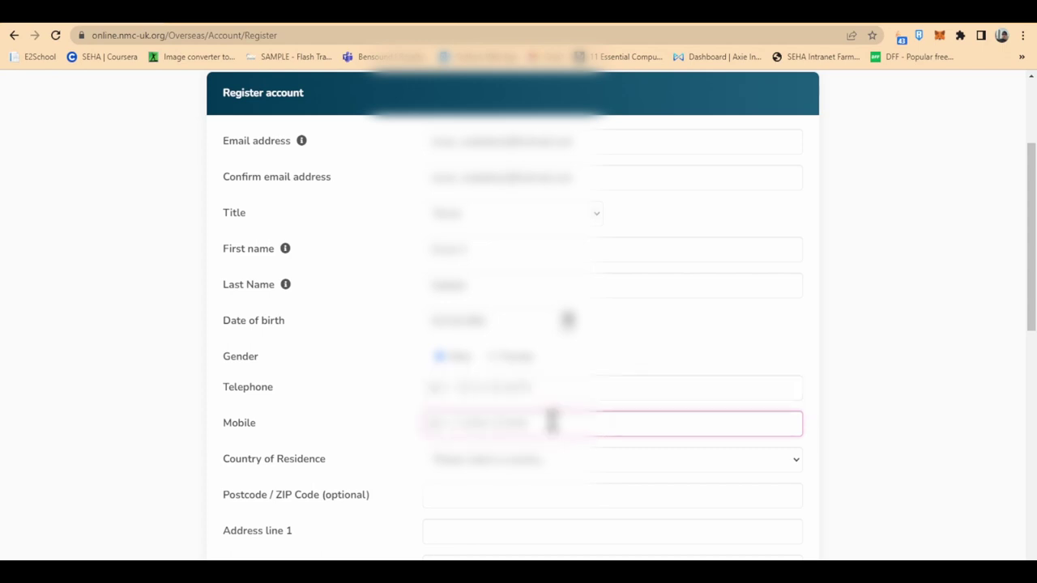
{"action": "key", "text": "BackSpace"}
{"action": "key", "text": "BackSpace"}
{"action": "key", "text": "BackSpace"}
{"action": "type", "text": "123456"}
{"action": "key", "text": "Tab"}
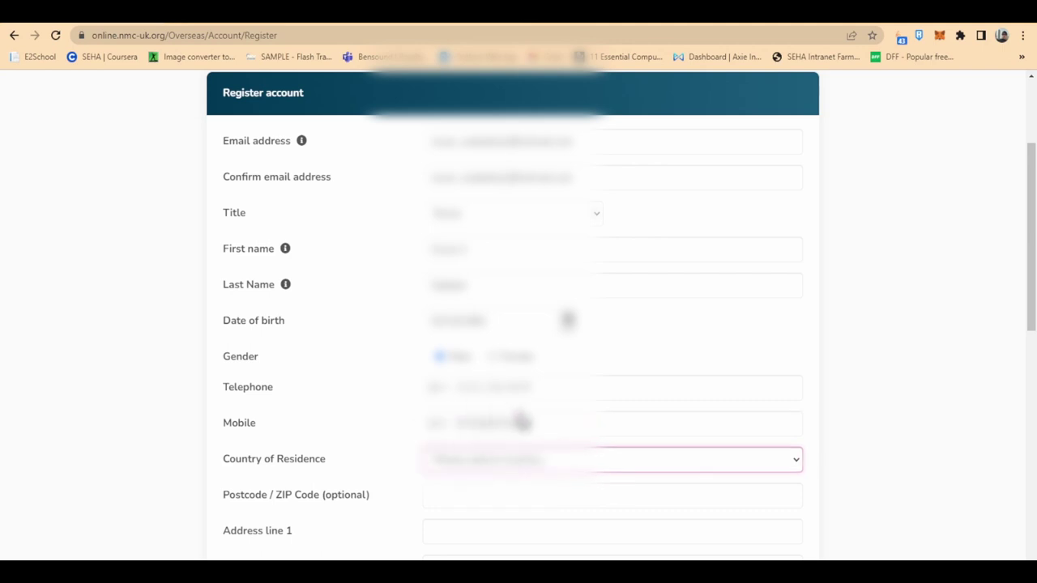
- Set country of residence to United Arab Emirates and fill in the address lines
{"action": "type", "text": "q"}
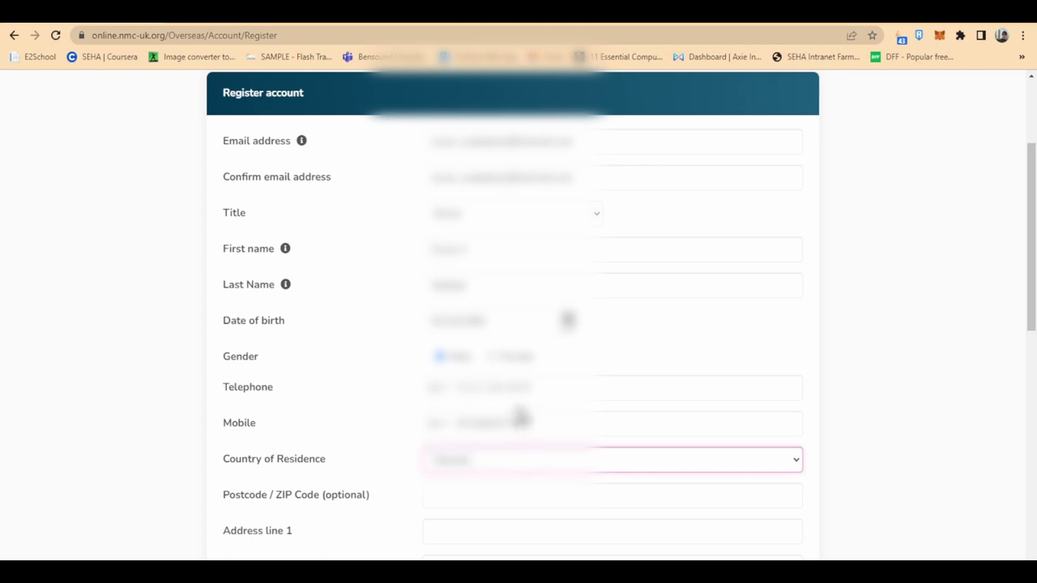
{"action": "type", "text": "united arab"}
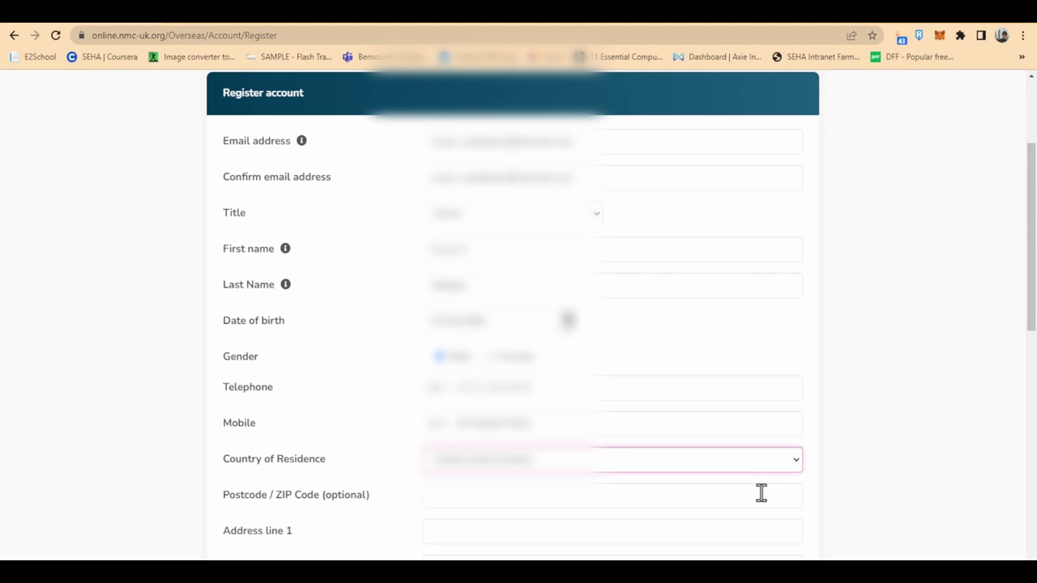
{"action": "left_click_drag", "start_coordinate": [1032, 335], "coordinate": [1033, 409]}
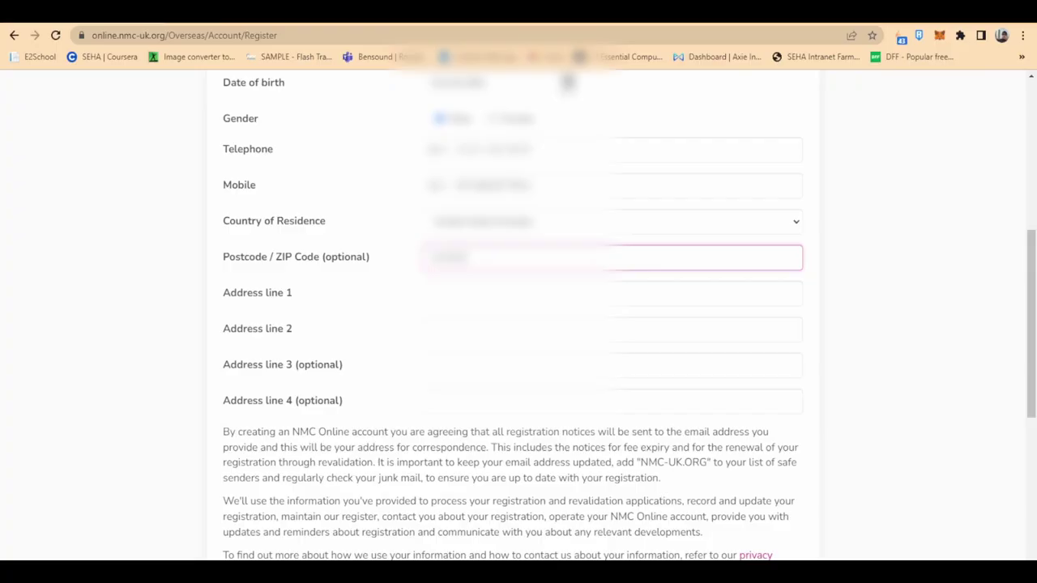
{"action": "left_click", "coordinate": [640, 301]}
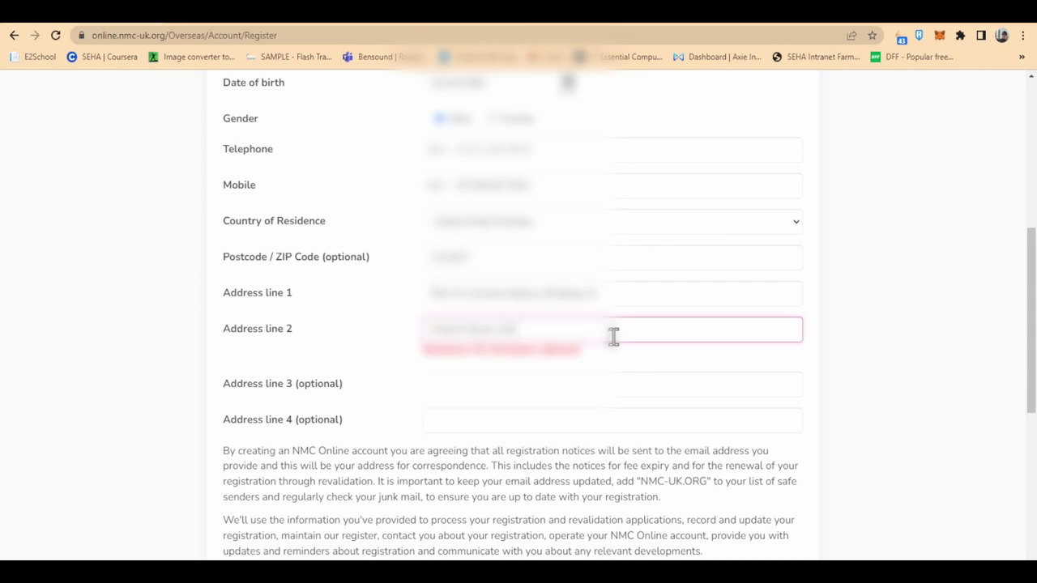
{"action": "left_click", "coordinate": [556, 365]}
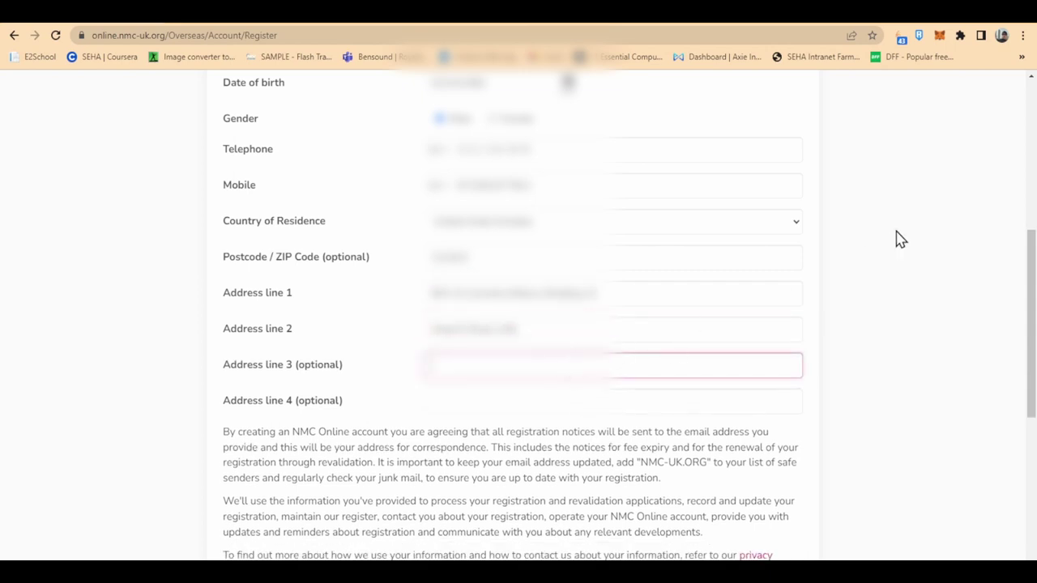
{"action": "left_click_drag", "start_coordinate": [1034, 279], "coordinate": [1035, 349]}
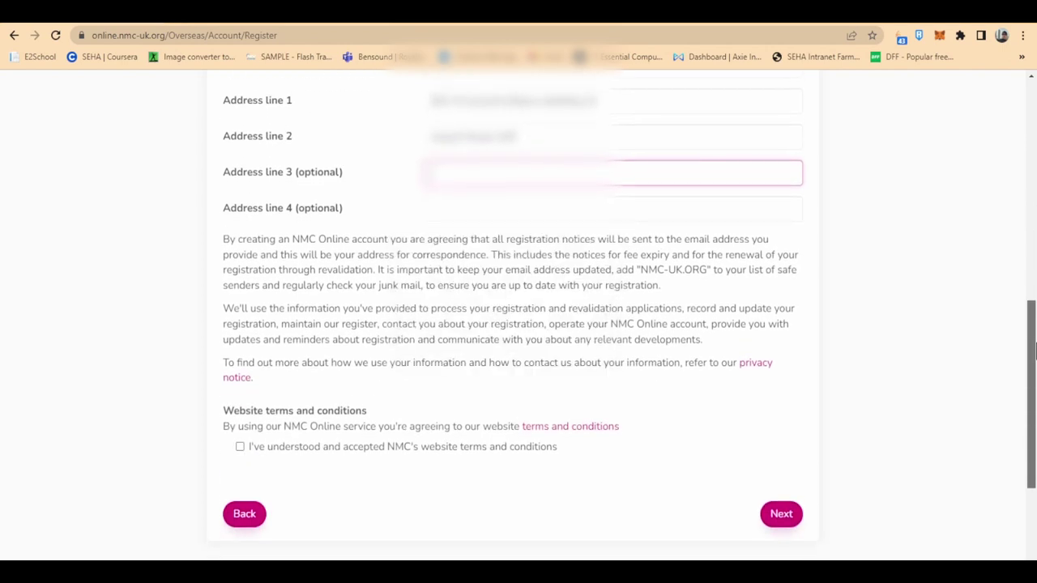
- Accept the NMC website terms and conditions and submit the account details
{"action": "left_click", "coordinate": [240, 447]}
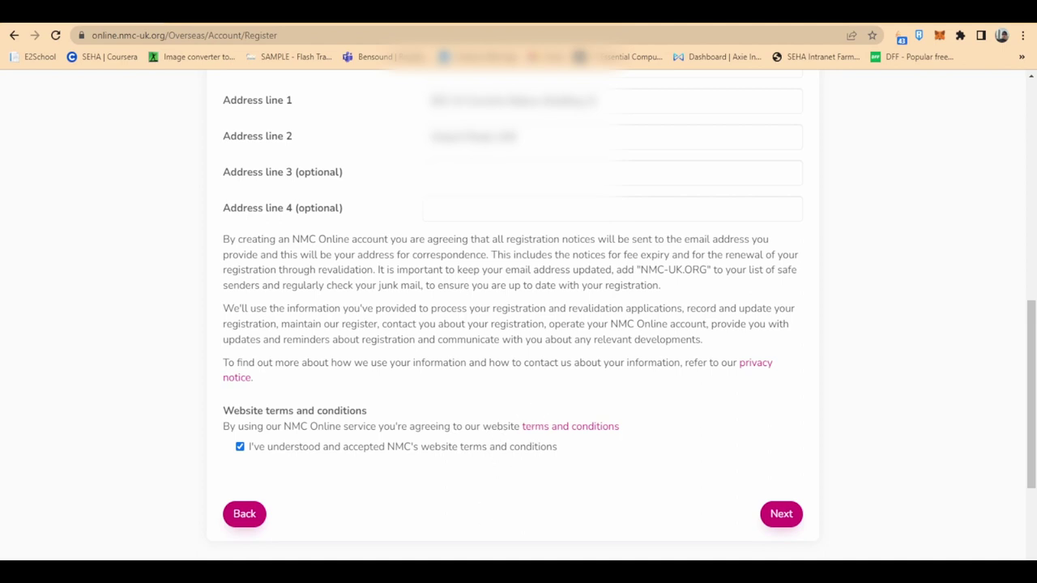
{"action": "scroll", "coordinate": [759, 361], "scroll_direction": "down", "scroll_amount": 2}
{"action": "left_click", "coordinate": [777, 371]}
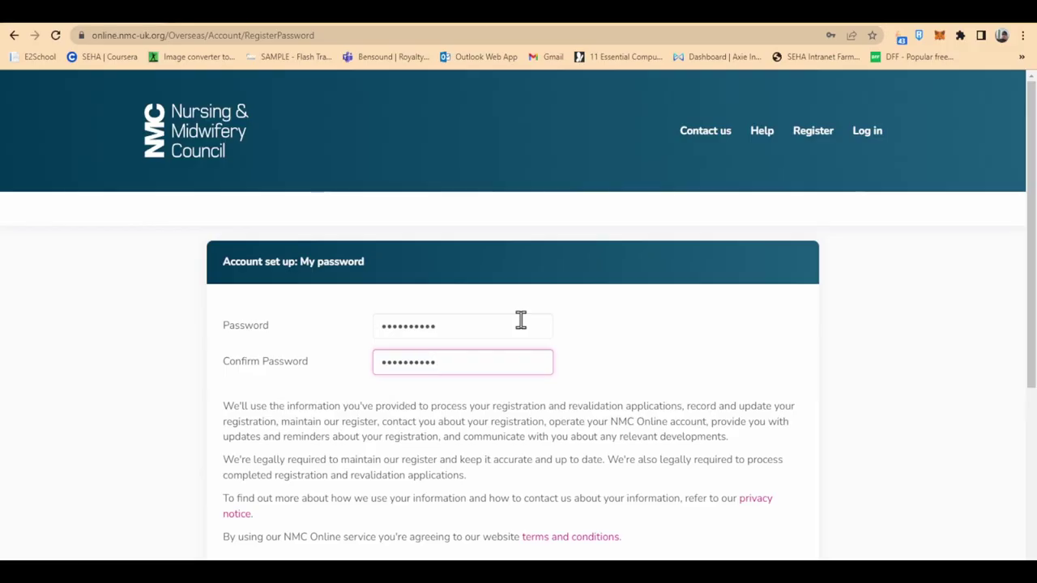
- Enter the account password in both password fields and submit it
{"action": "left_click", "coordinate": [521, 320]}
{"action": "scroll", "coordinate": [649, 373], "scroll_direction": "down", "scroll_amount": 3}
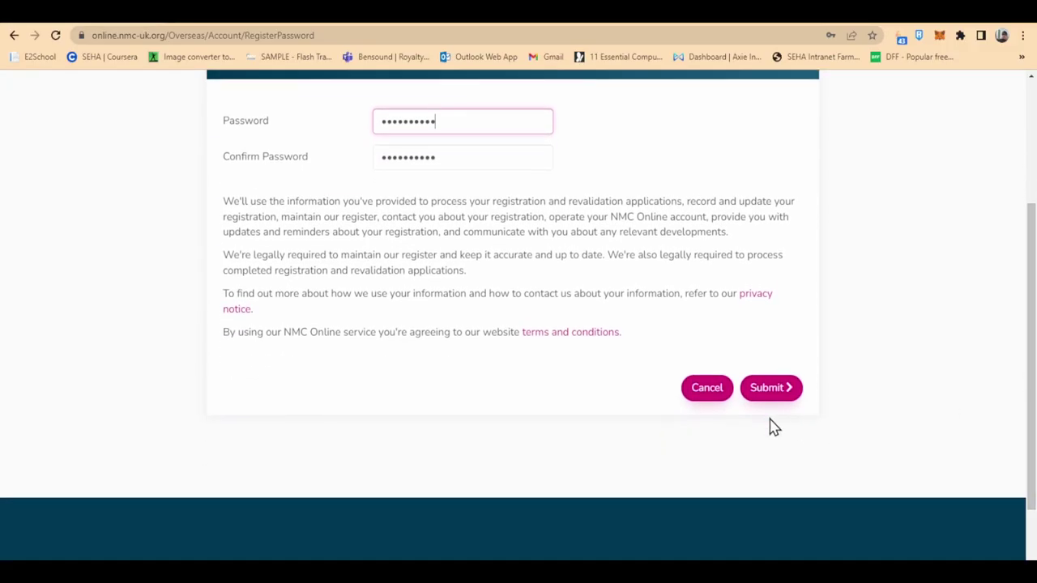
{"action": "left_click", "coordinate": [769, 389]}
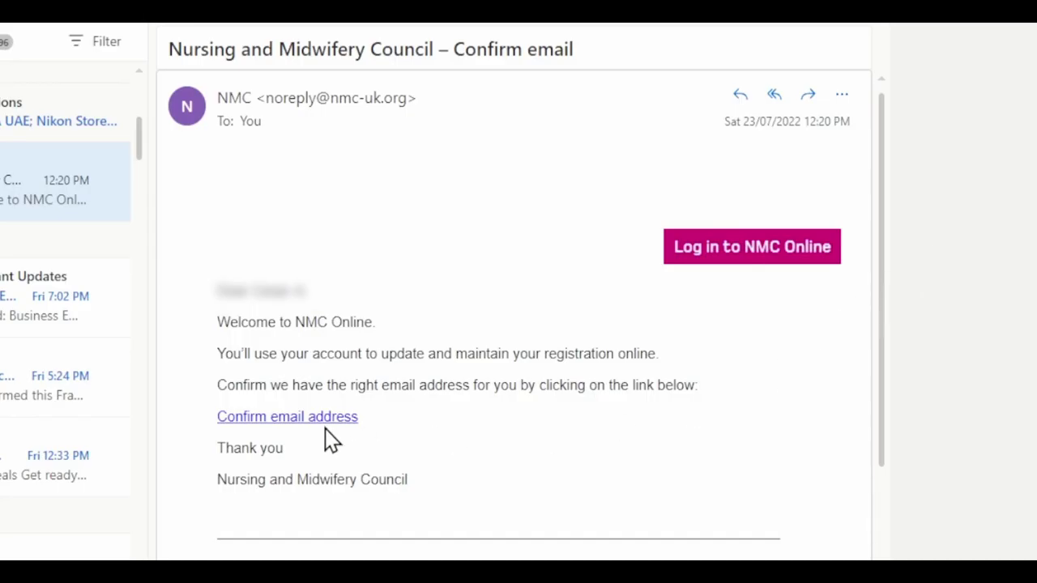
- Use the Outlook 'Confirm email address' link, then log in to NMC Online with the account email and password
{"action": "left_click", "coordinate": [324, 418]}
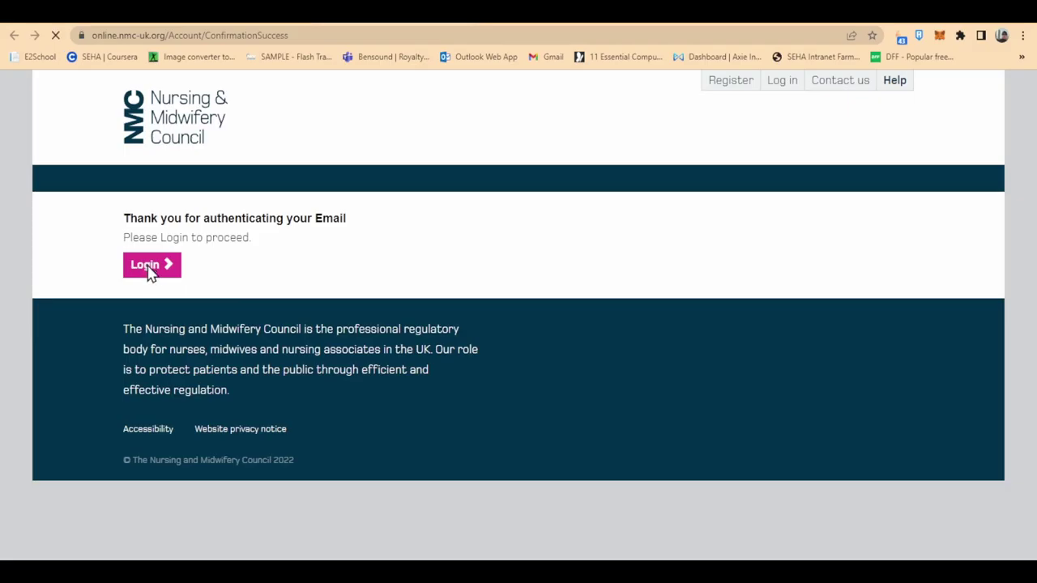
{"action": "left_click", "coordinate": [150, 273]}
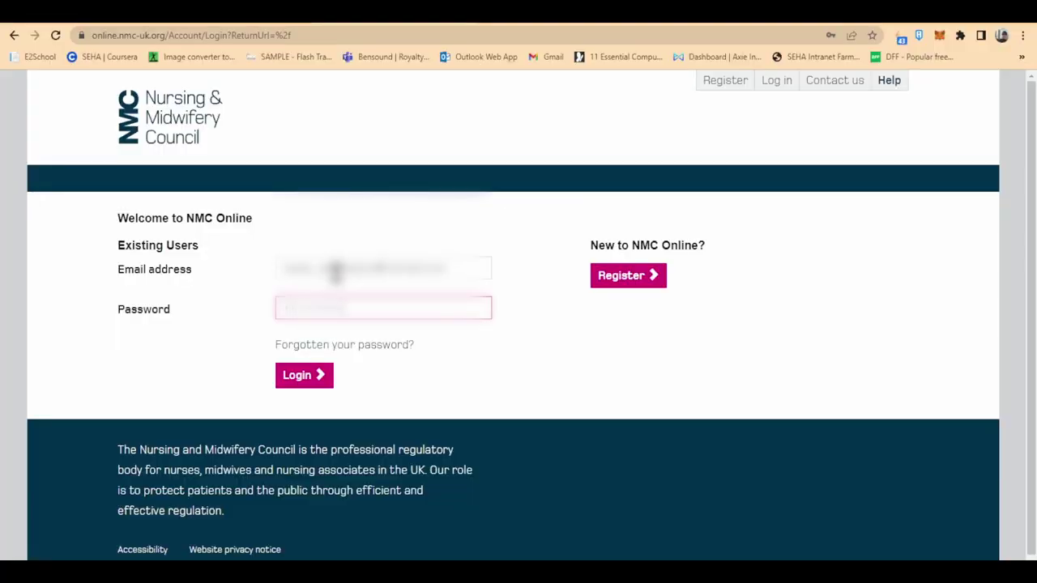
{"action": "key", "text": "Return"}
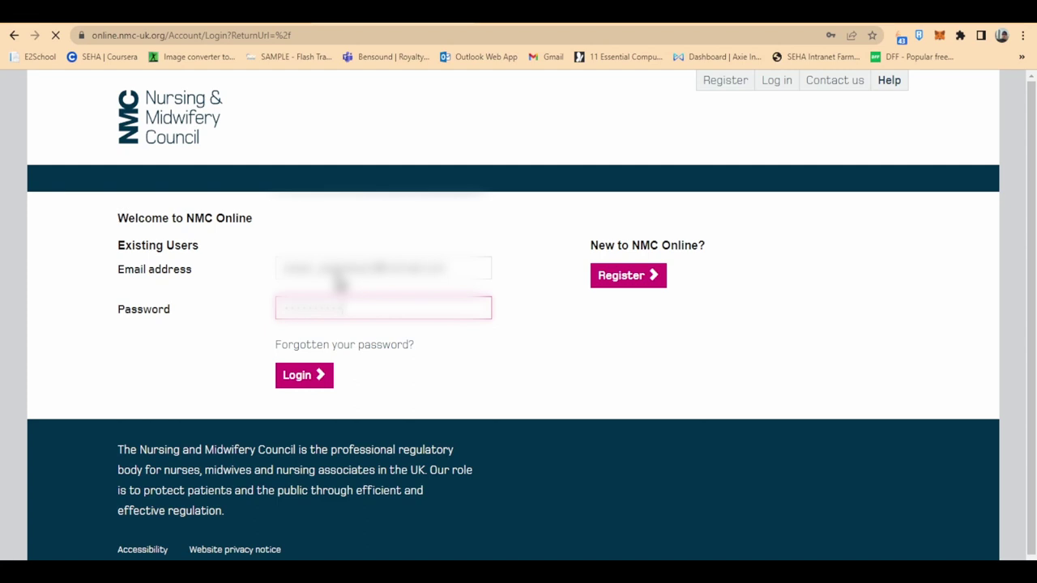
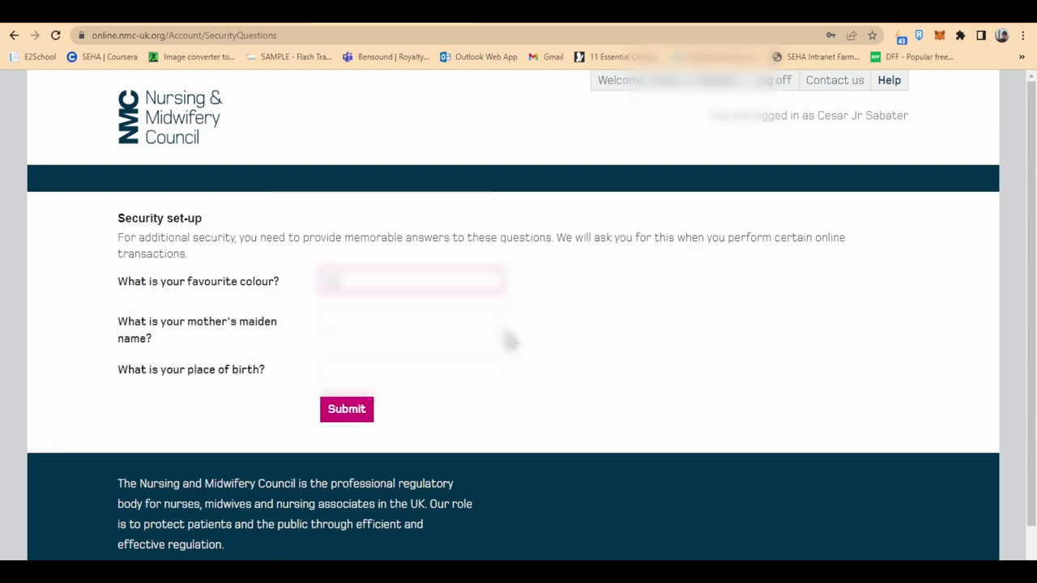
{"action": "left_click", "coordinate": [477, 320]}
{"action": "key", "text": "Tab"}
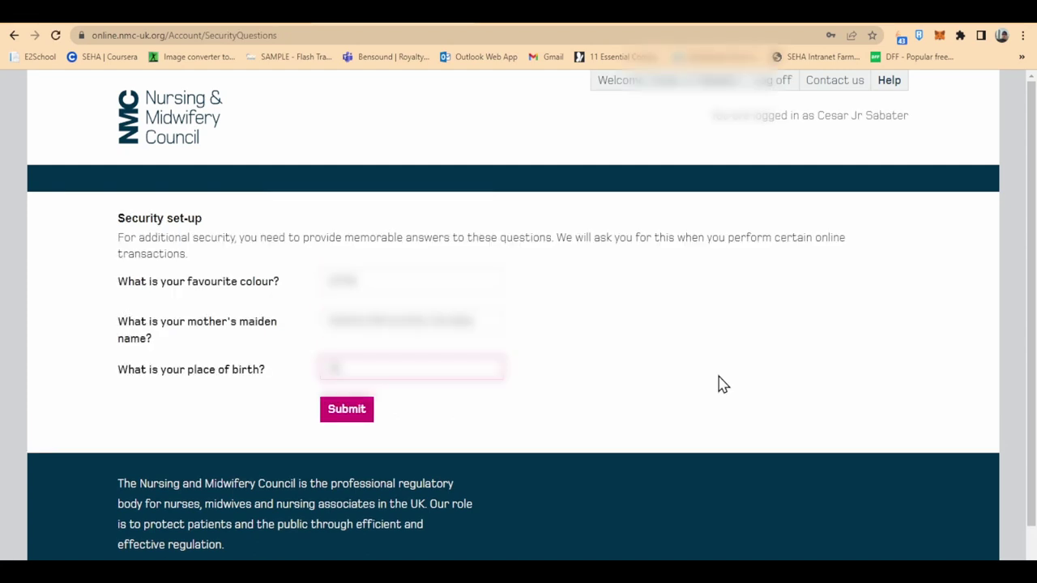
{"action": "key", "text": "Return"}
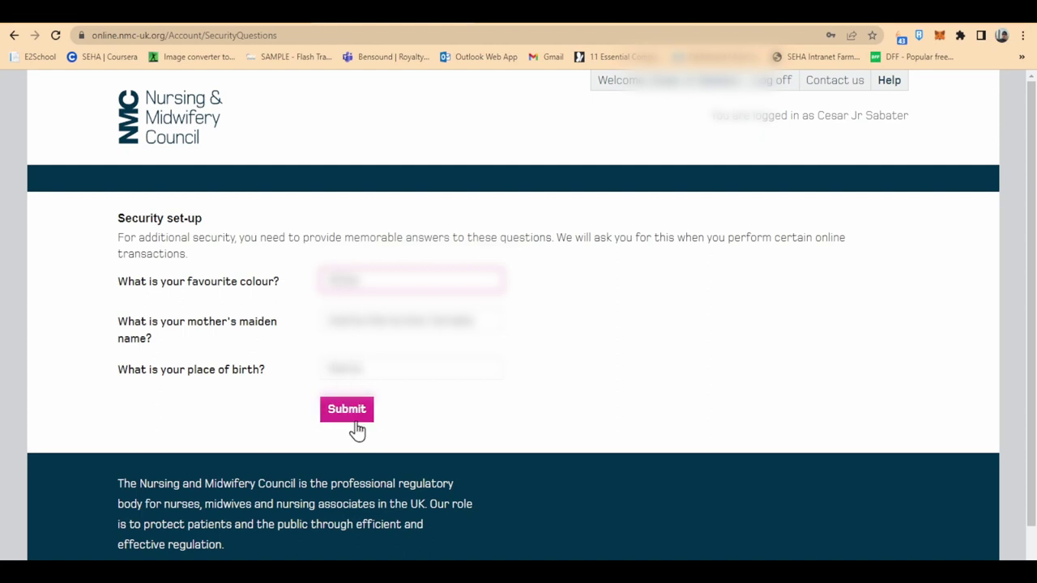
{"action": "left_click", "coordinate": [356, 418]}
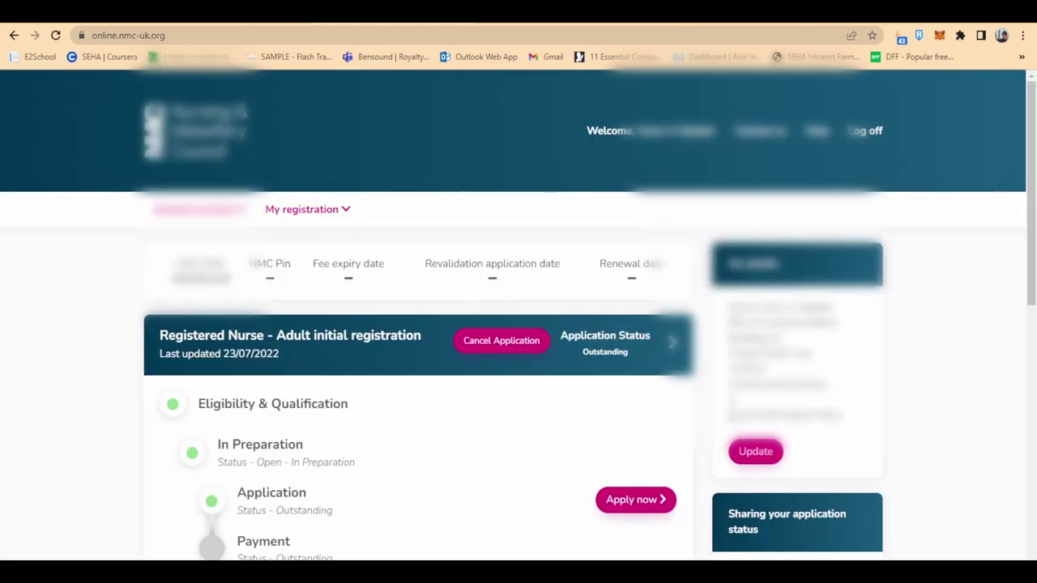
- Scroll the dashboard down to Apply now for the Eligibility & Qualification application
{"action": "scroll", "coordinate": [1017, 110], "scroll_direction": "down", "scroll_amount": 3}
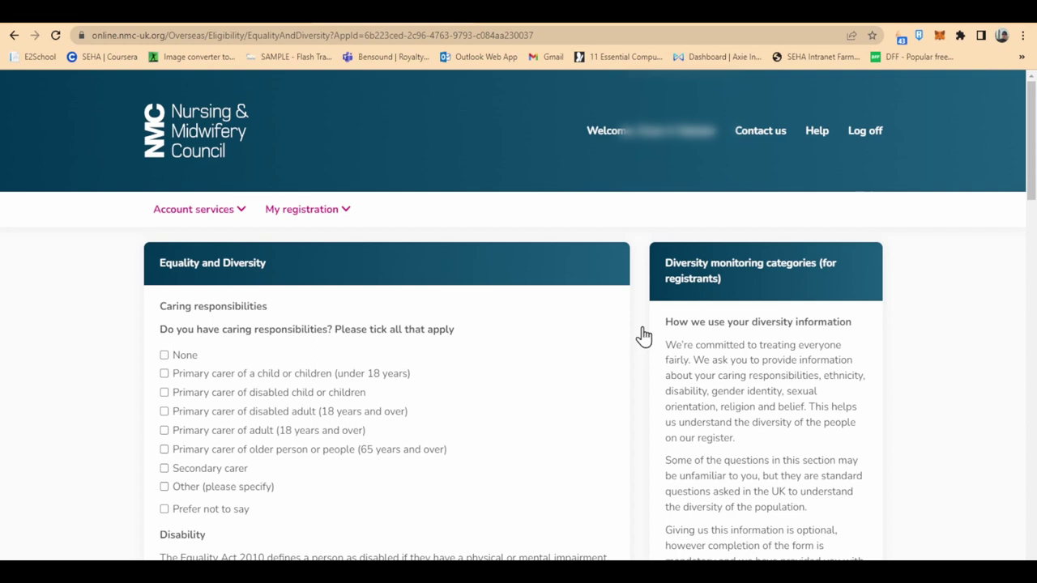
- Answer No to disability and choose Asian or Asian British, Filipina/Filipino as ethnicity
{"action": "scroll", "coordinate": [174, 339], "scroll_direction": "down", "scroll_amount": 2}
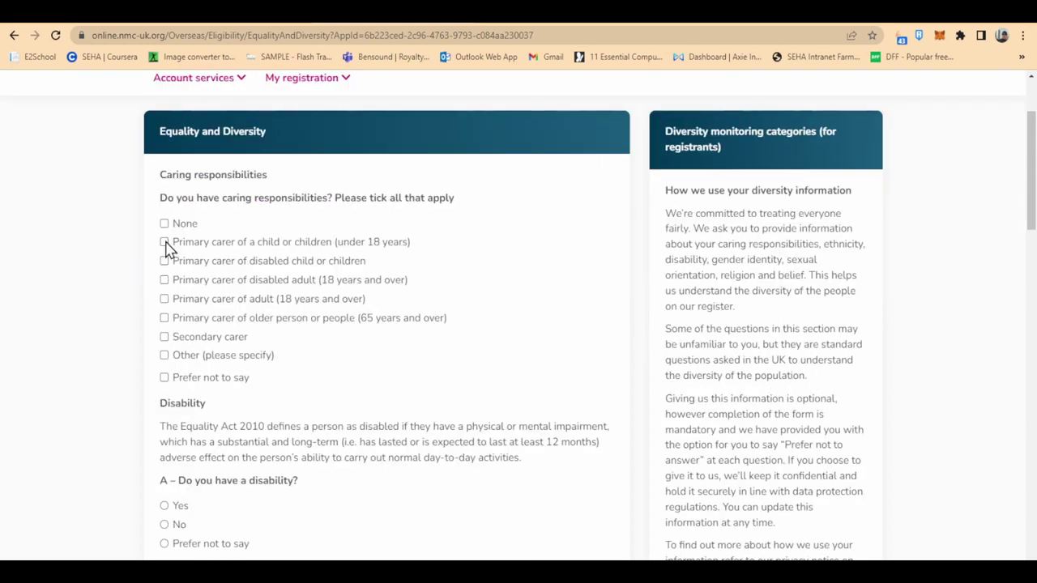
{"action": "left_click_drag", "start_coordinate": [1032, 225], "coordinate": [1032, 278]}
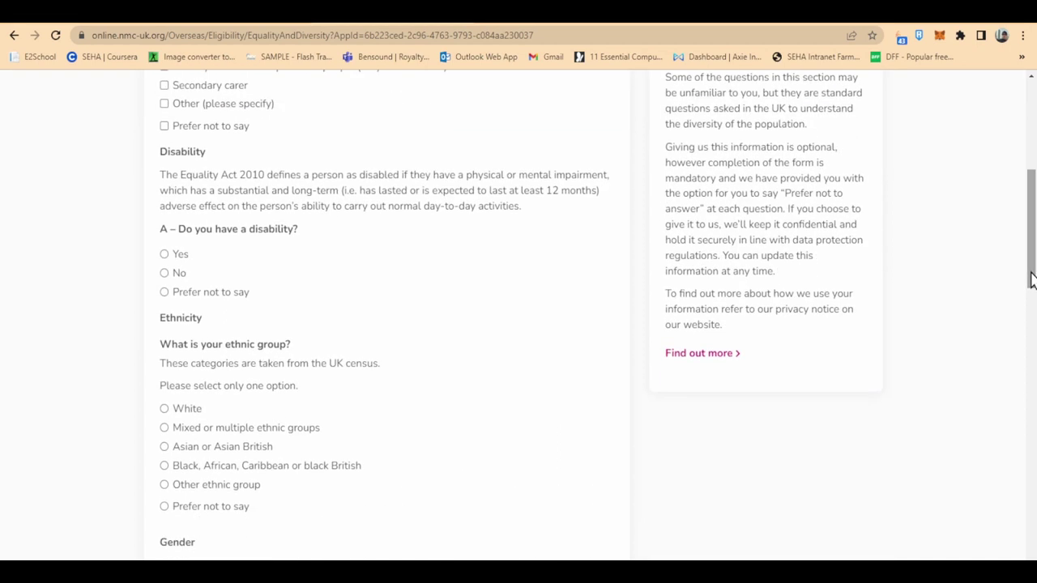
{"action": "left_click", "coordinate": [167, 275]}
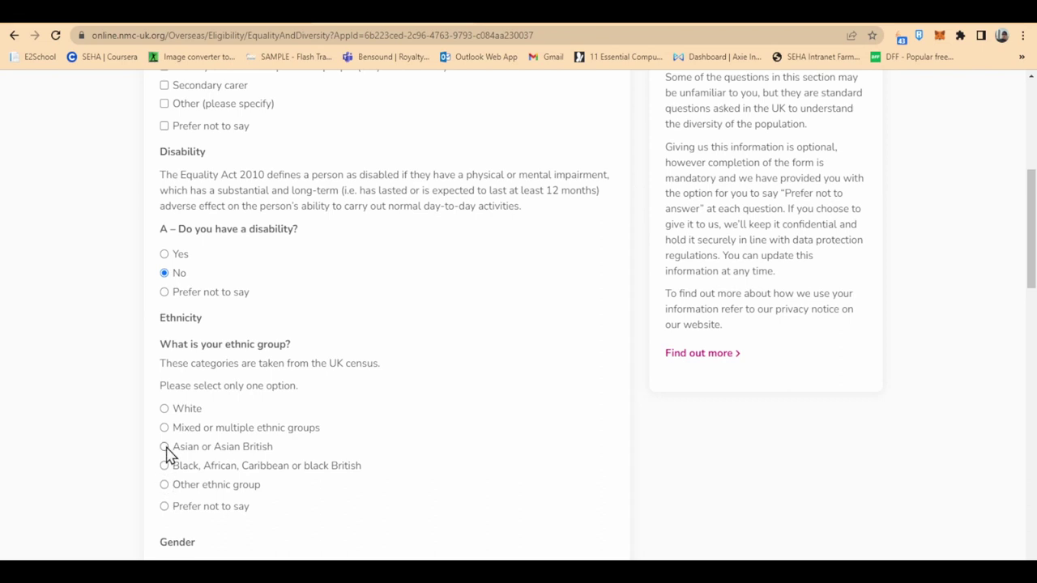
{"action": "left_click", "coordinate": [164, 448]}
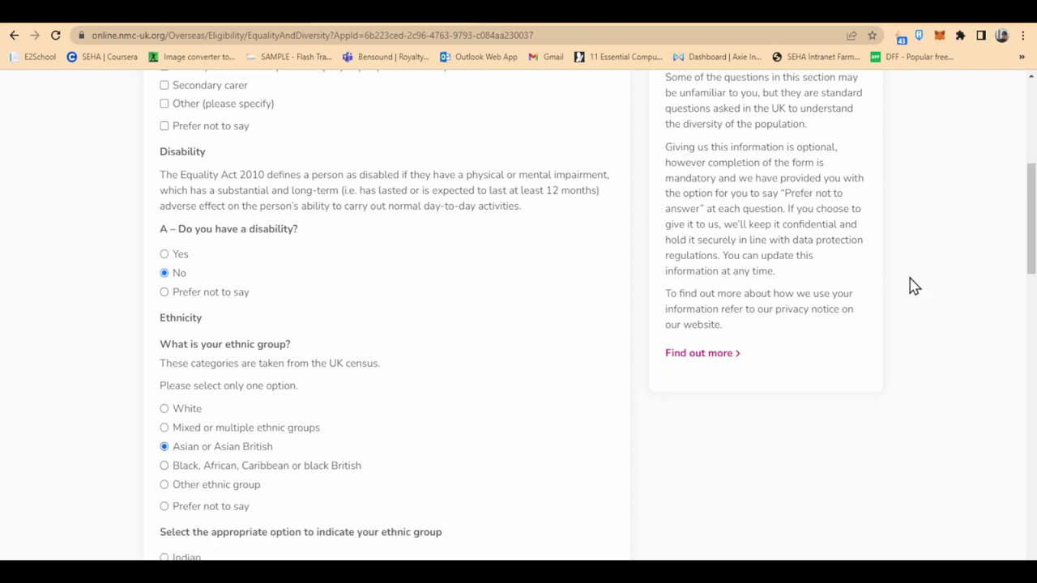
{"action": "left_click_drag", "start_coordinate": [1026, 252], "coordinate": [1032, 317]}
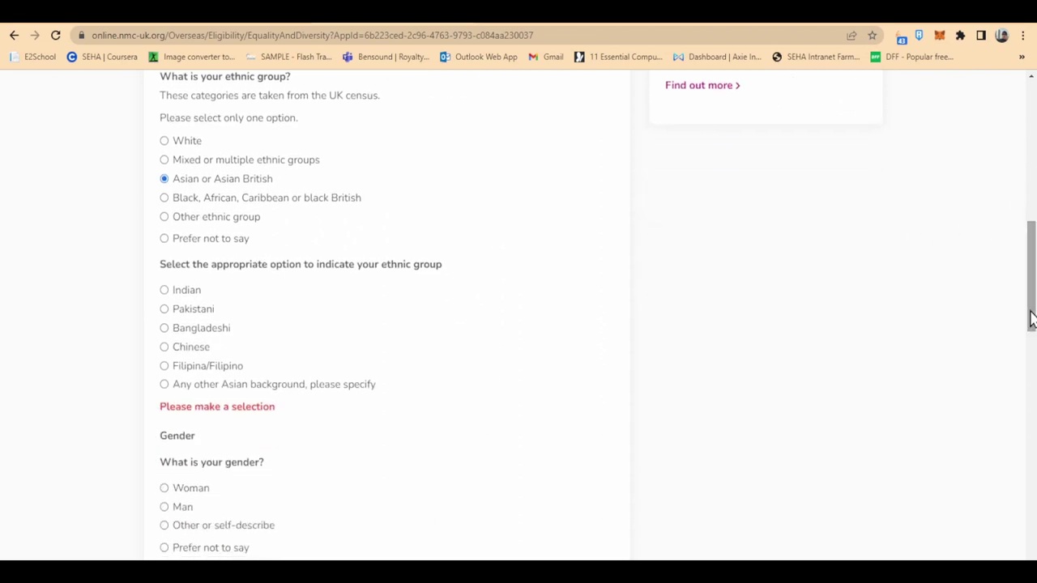
{"action": "left_click", "coordinate": [165, 369]}
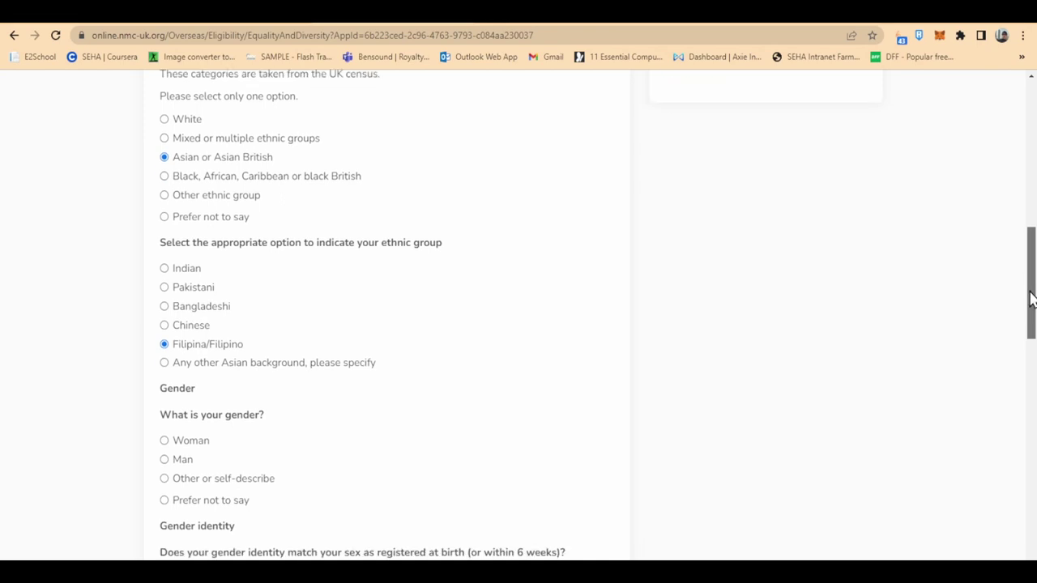
- Set national identity to Other, religion to Christian, orientation to Heterosexual, and submit the form
{"action": "left_click_drag", "start_coordinate": [1033, 289], "coordinate": [1026, 322]}
{"action": "scroll", "coordinate": [476, 281], "scroll_direction": "down", "scroll_amount": 1}
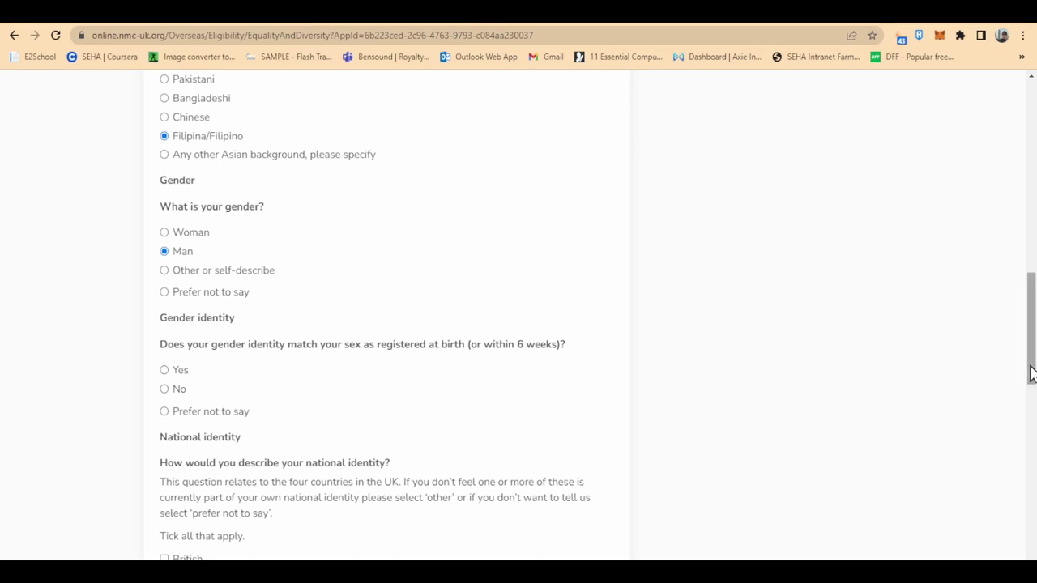
{"action": "left_click_drag", "start_coordinate": [1031, 366], "coordinate": [1028, 403]}
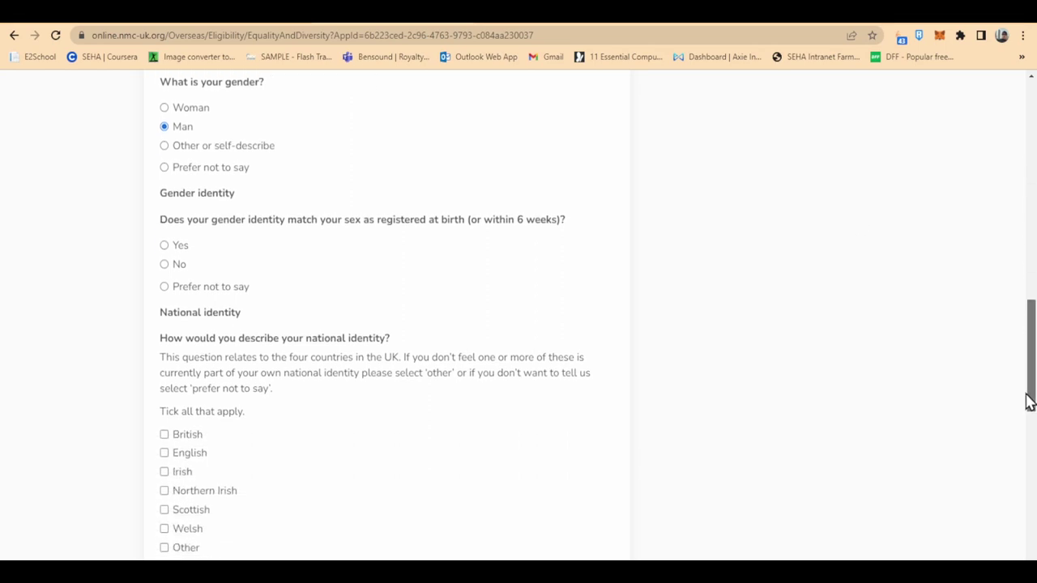
{"action": "left_click_drag", "start_coordinate": [1029, 402], "coordinate": [1029, 413]}
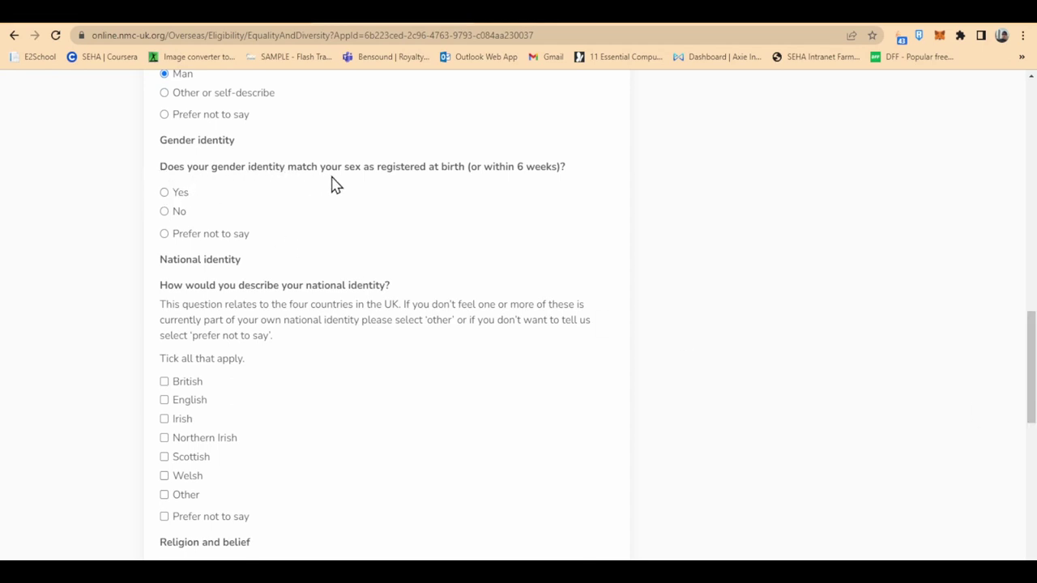
{"action": "scroll", "coordinate": [251, 197], "scroll_direction": "down", "scroll_amount": 3}
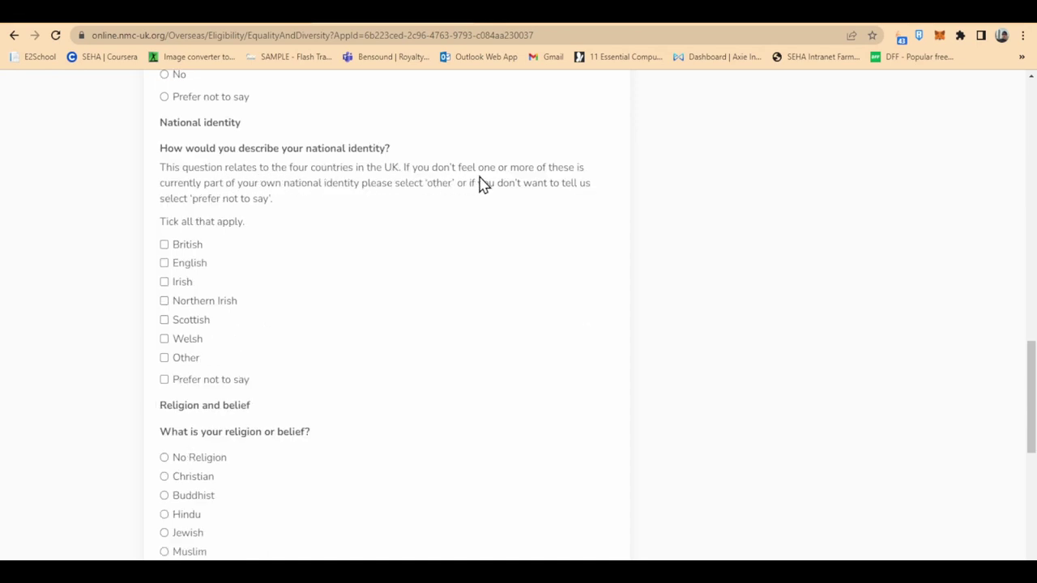
{"action": "left_click", "coordinate": [165, 359]}
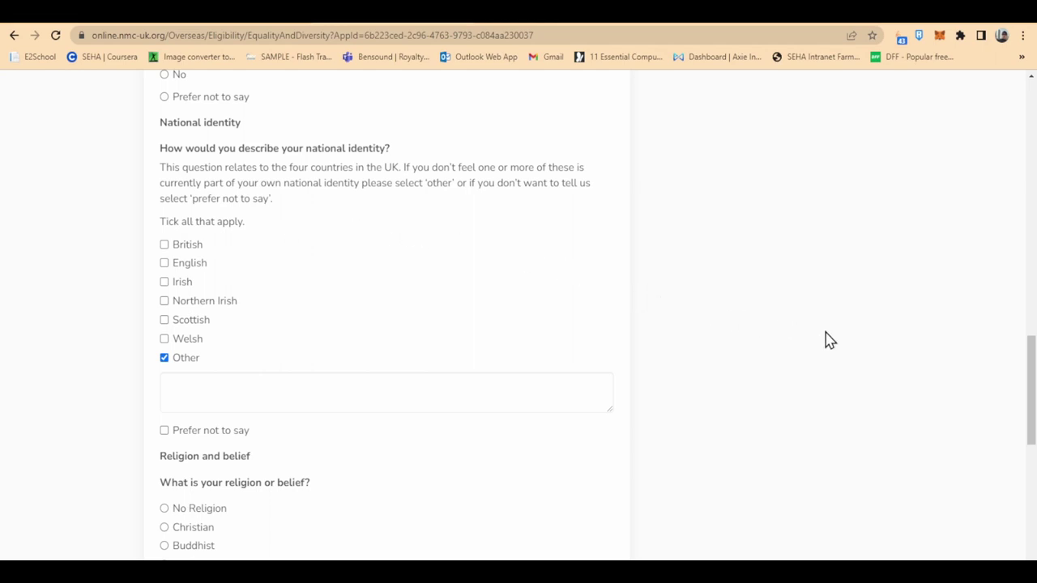
{"action": "left_click_drag", "start_coordinate": [1032, 366], "coordinate": [1009, 430]}
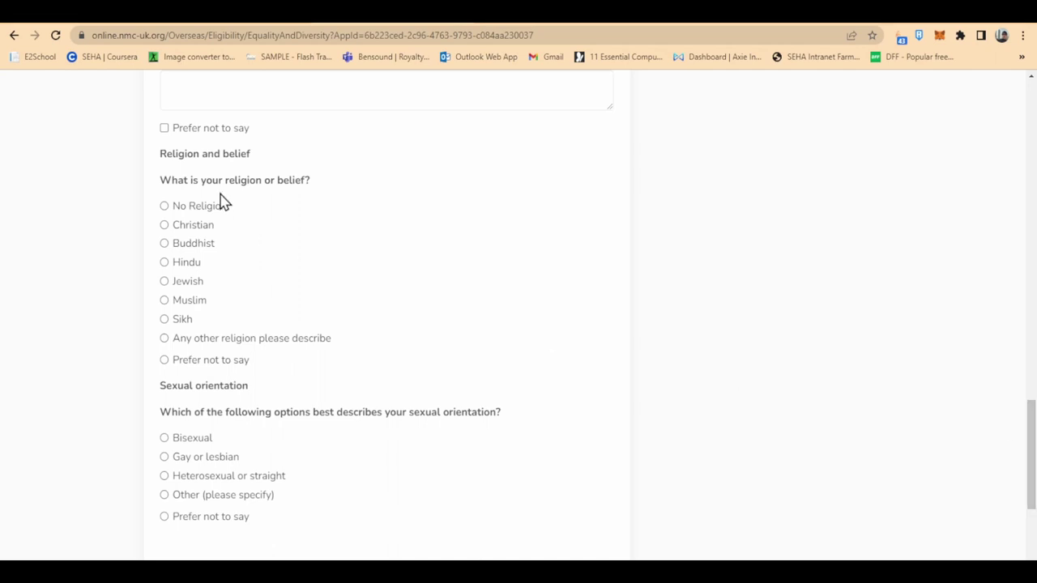
{"action": "left_click", "coordinate": [165, 226]}
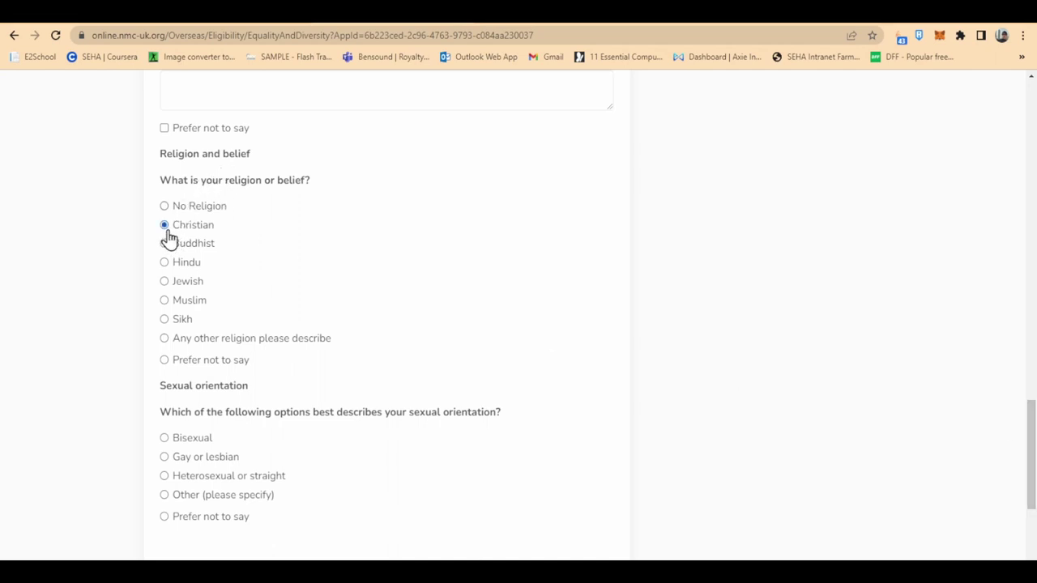
{"action": "left_click", "coordinate": [165, 476]}
{"action": "left_click_drag", "start_coordinate": [1033, 447], "coordinate": [1034, 482]}
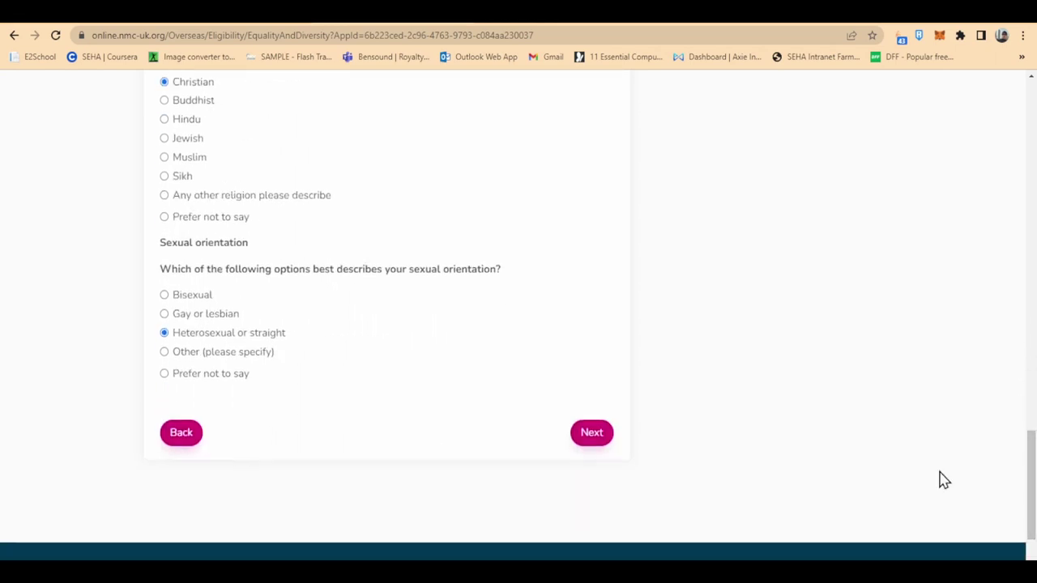
{"action": "left_click", "coordinate": [597, 438]}
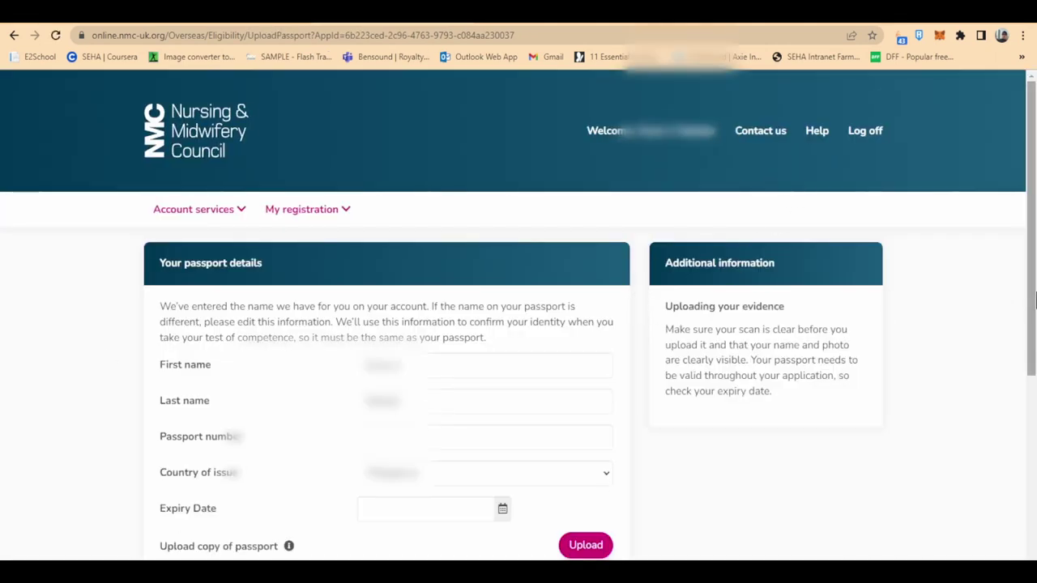
- Enter the passport number and expiry date, upload the passport scan, and proceed to qualifications
{"action": "scroll", "coordinate": [1032, 357], "scroll_direction": "down", "scroll_amount": 1}
{"action": "scroll", "coordinate": [1034, 352], "scroll_direction": "down", "scroll_amount": 1}
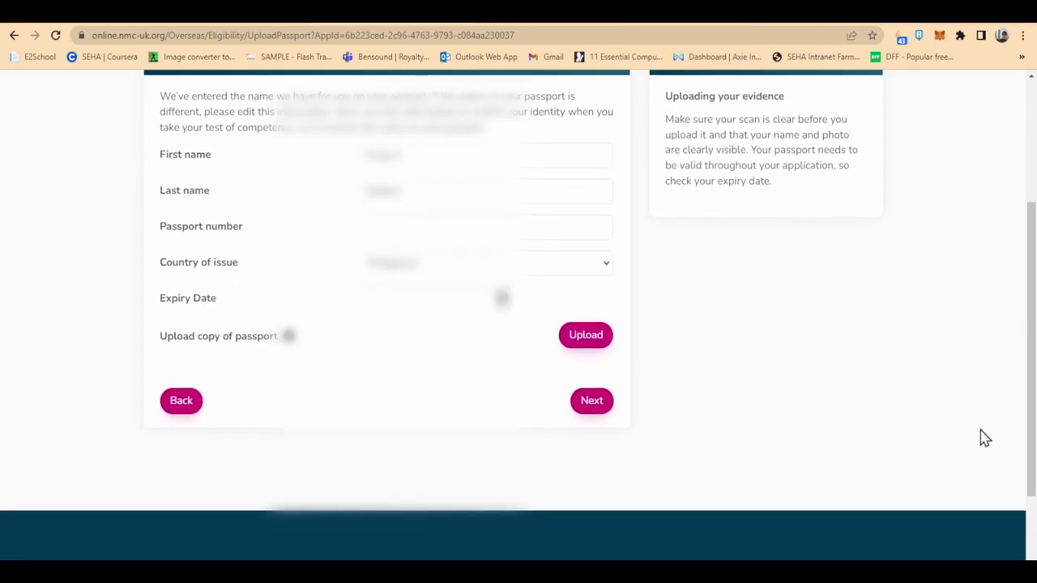
{"action": "left_click", "coordinate": [428, 231]}
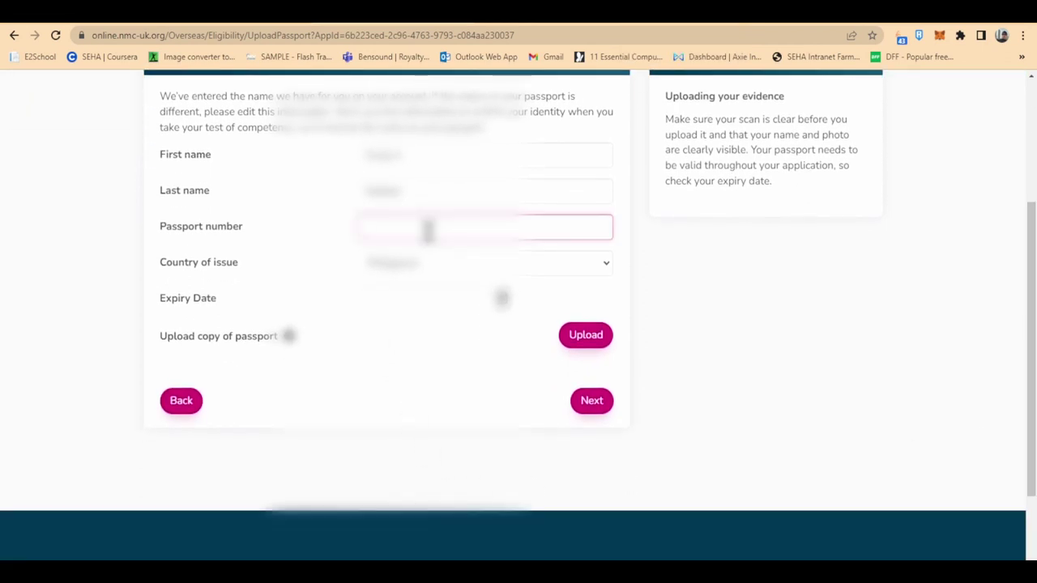
{"action": "left_click", "coordinate": [503, 298]}
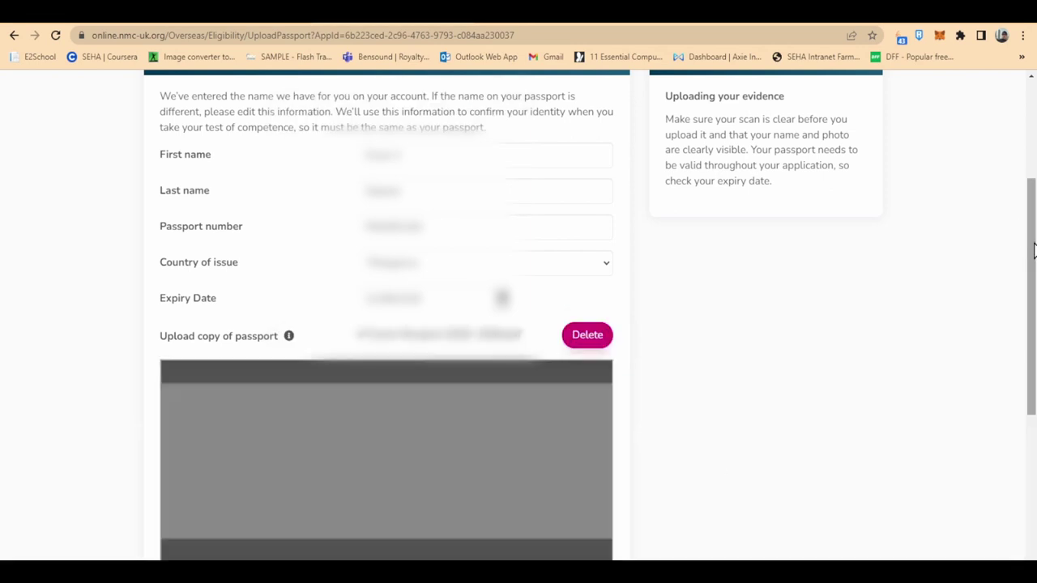
{"action": "left_click_drag", "start_coordinate": [1033, 250], "coordinate": [1033, 322]}
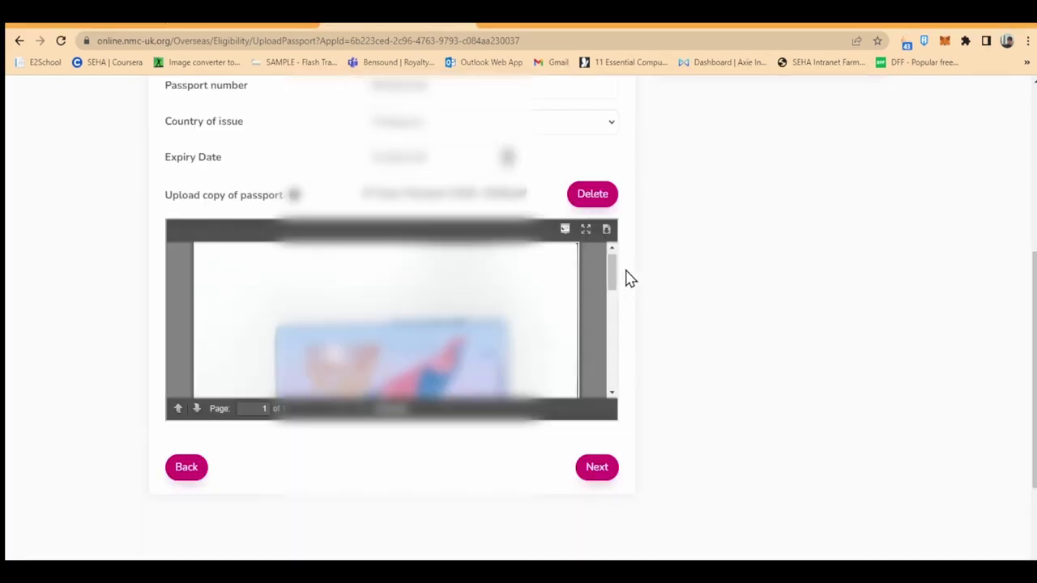
{"action": "left_click_drag", "start_coordinate": [614, 280], "coordinate": [618, 373]}
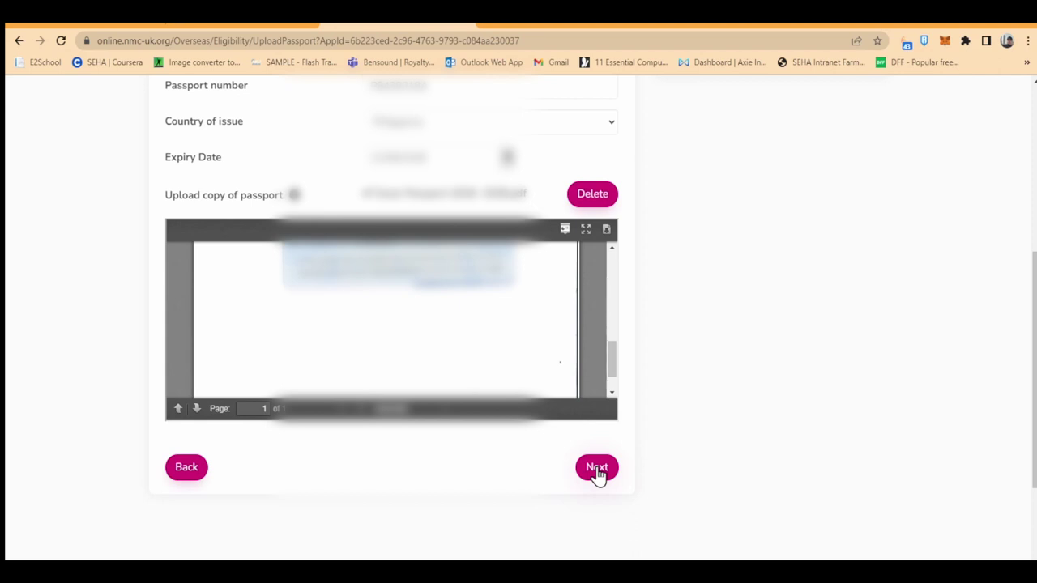
{"action": "left_click", "coordinate": [598, 469]}
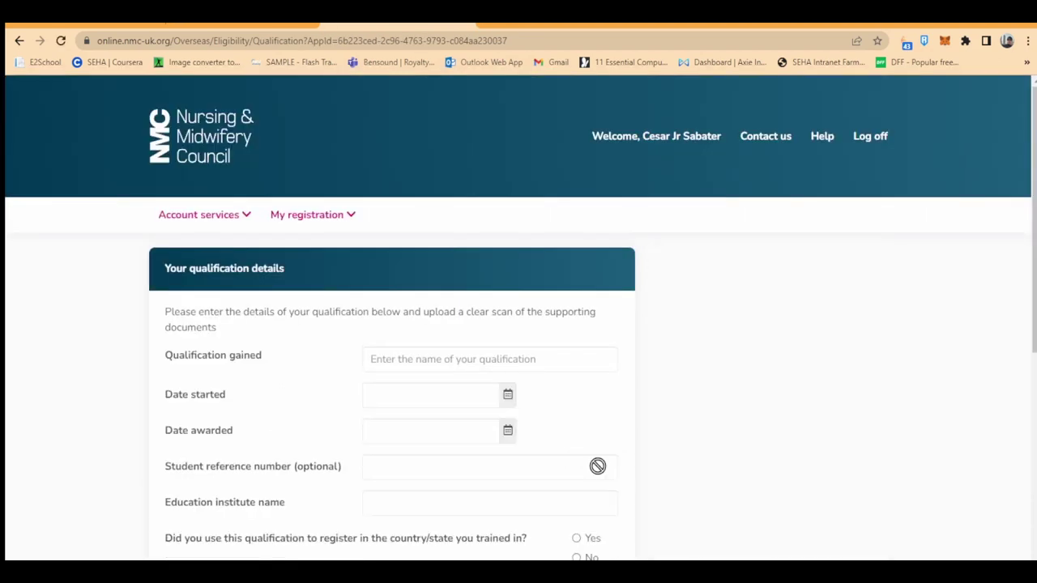
- Enter the qualification gained, start date and institute, and upload the qualification certificate
{"action": "scroll", "coordinate": [597, 466], "scroll_direction": "down", "scroll_amount": 2}
{"action": "left_click", "coordinate": [464, 187]}
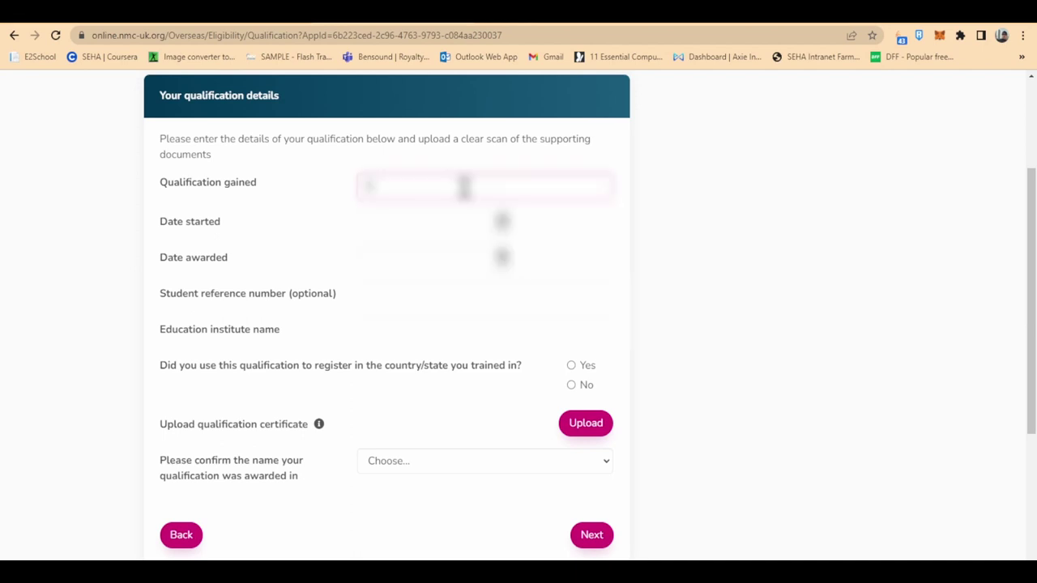
{"action": "left_click", "coordinate": [502, 221]}
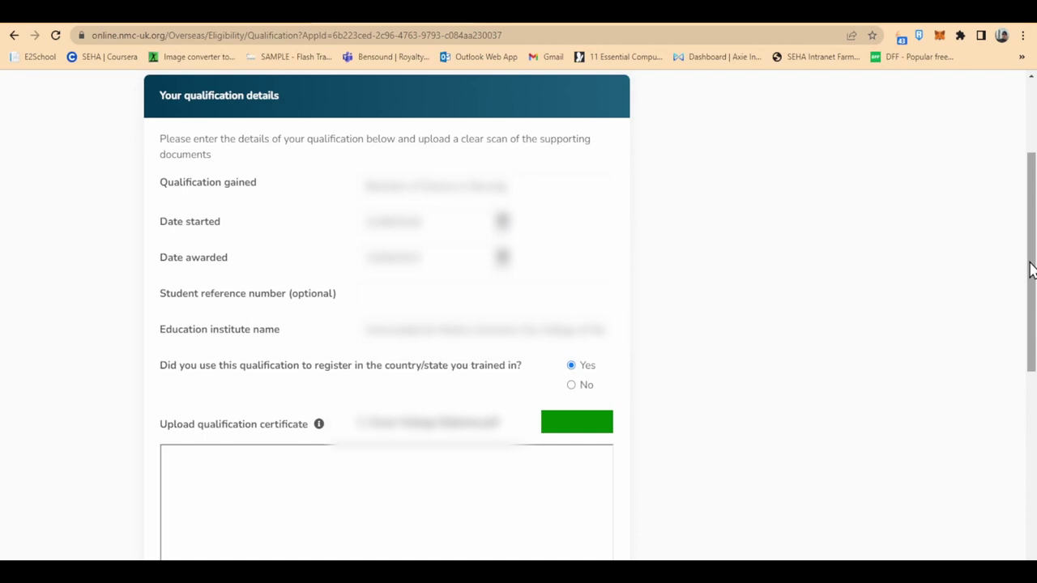
{"action": "left_click_drag", "start_coordinate": [1031, 270], "coordinate": [1034, 381]}
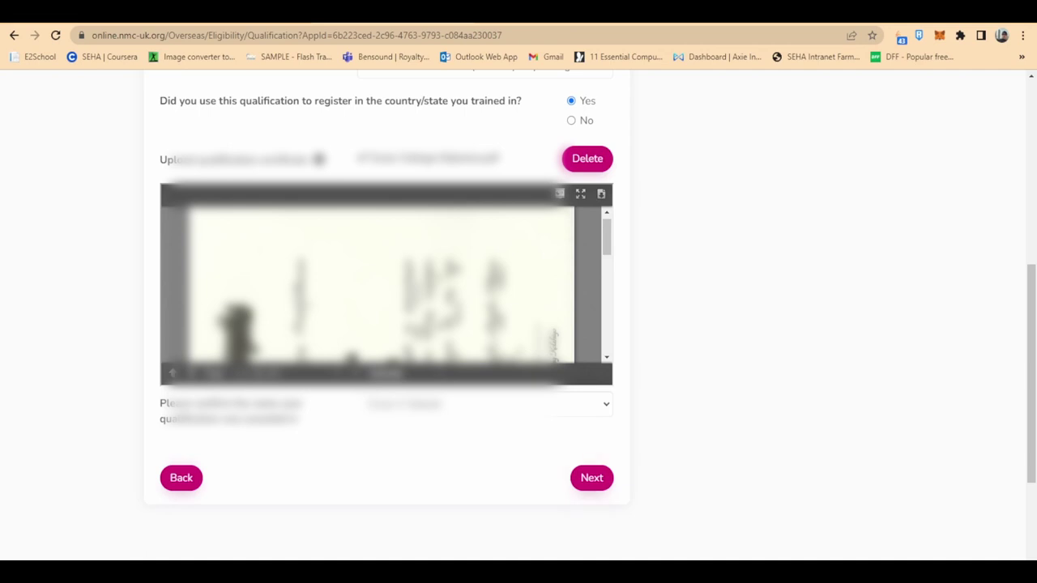
{"action": "left_click_drag", "start_coordinate": [606, 237], "coordinate": [618, 365]}
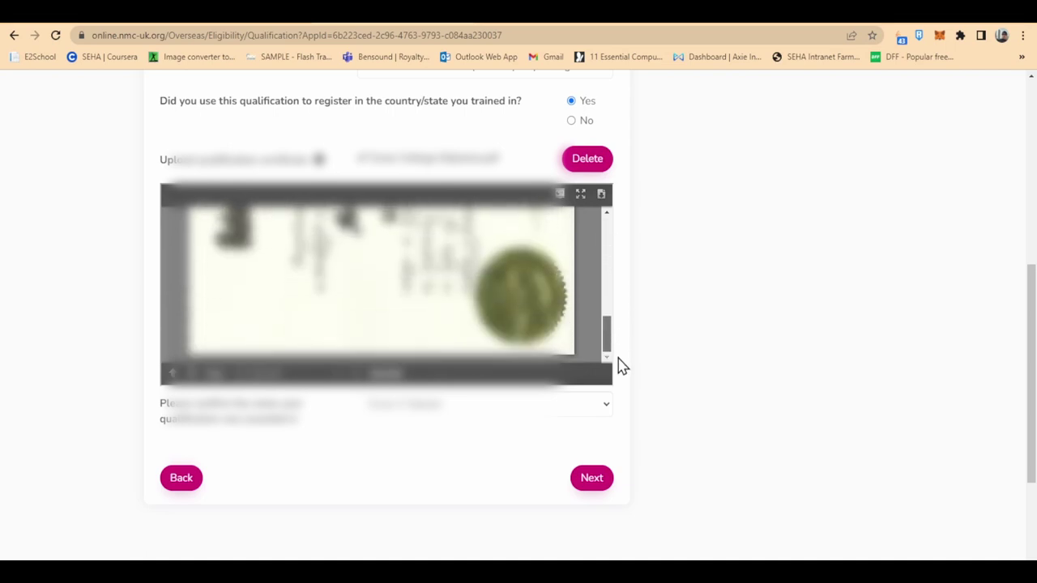
{"action": "left_click", "coordinate": [590, 481]}
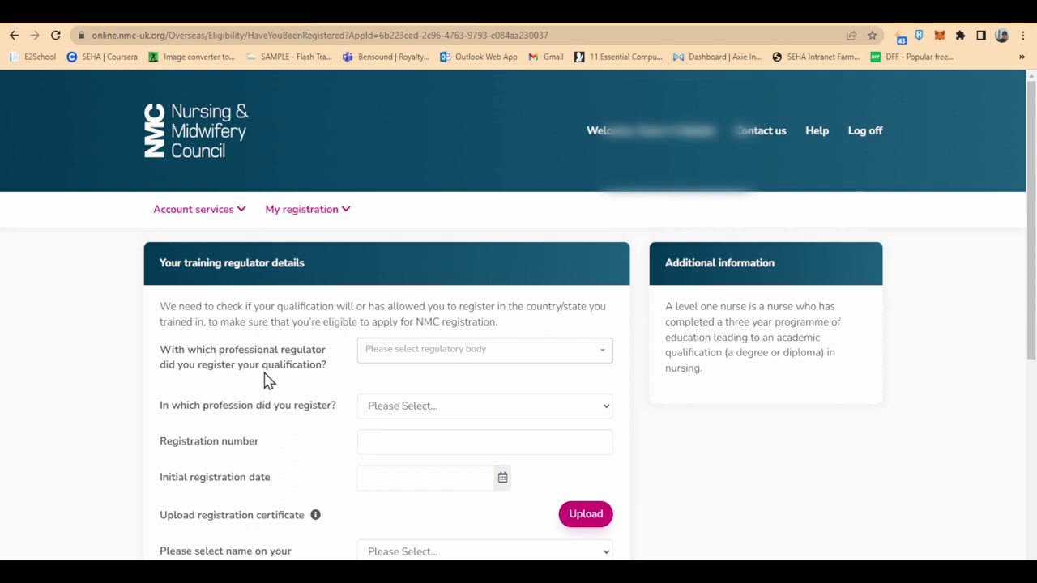
- Choose the regulatory body, then enter the registration number and initial registration date
{"action": "left_click", "coordinate": [476, 355]}
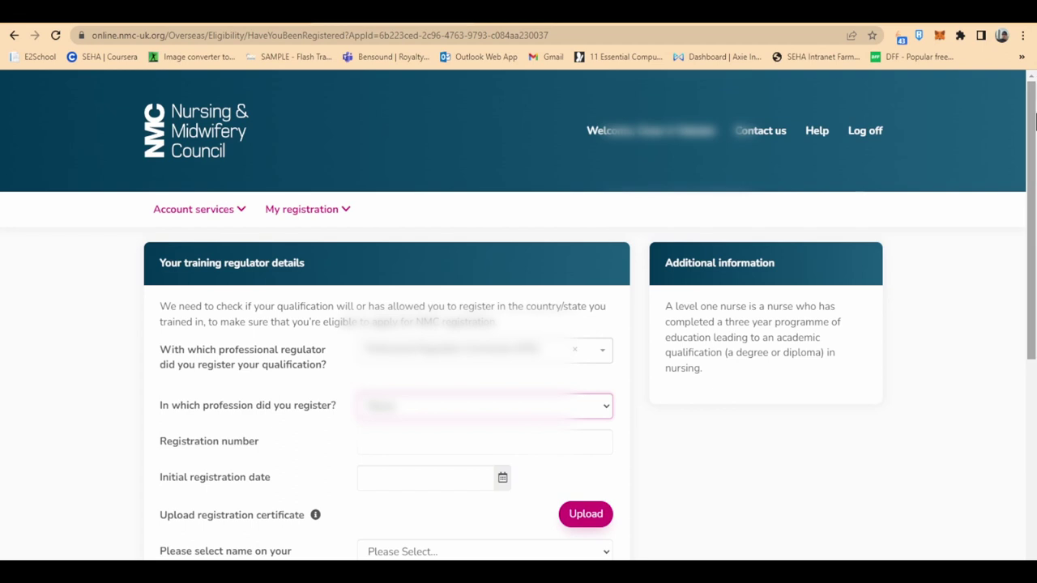
{"action": "left_click_drag", "start_coordinate": [1033, 124], "coordinate": [1034, 212]}
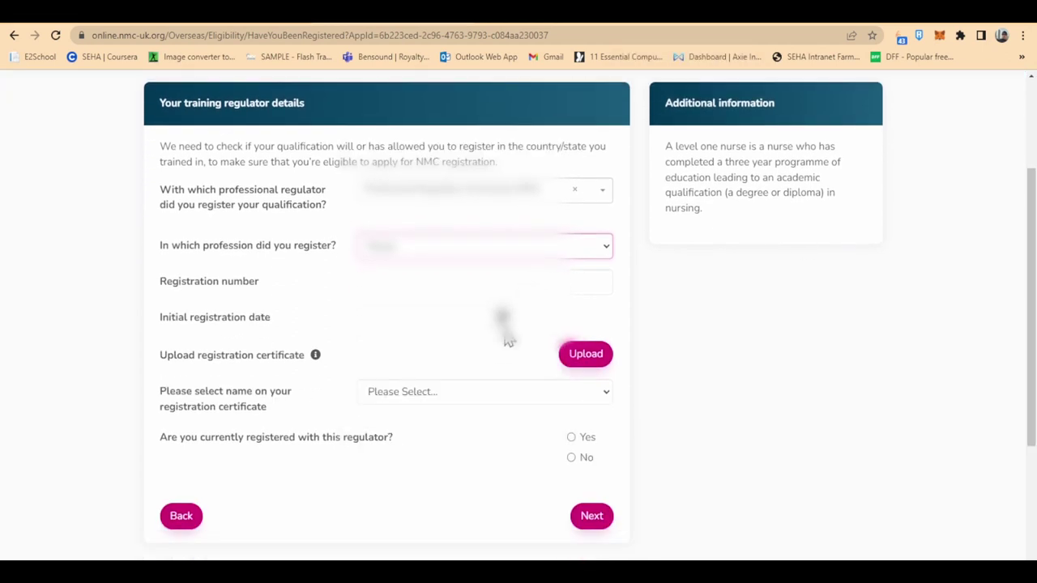
{"action": "left_click", "coordinate": [425, 284]}
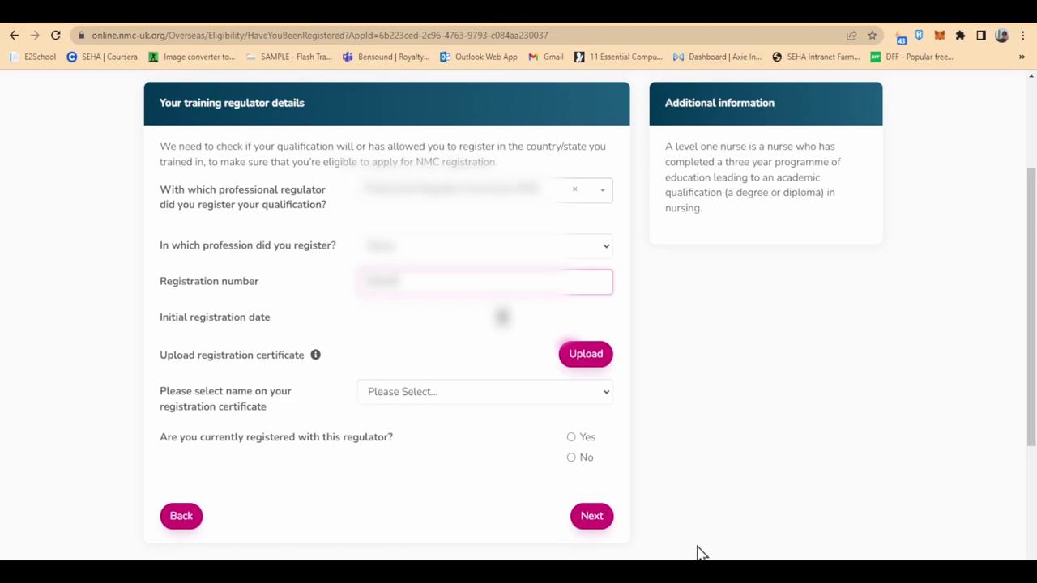
{"action": "left_click", "coordinate": [502, 321]}
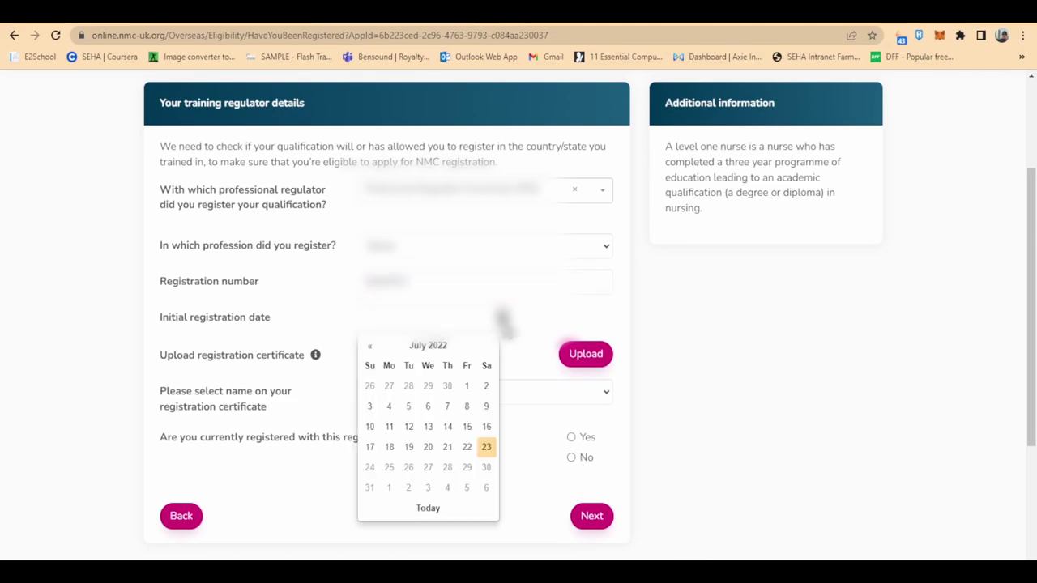
{"action": "left_click", "coordinate": [427, 345]}
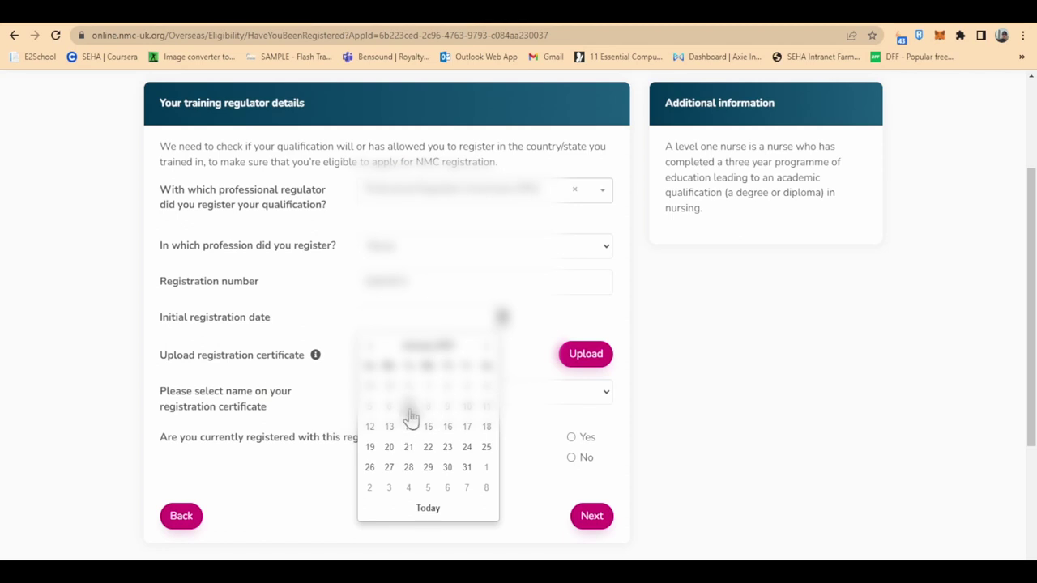
{"action": "left_click", "coordinate": [409, 423]}
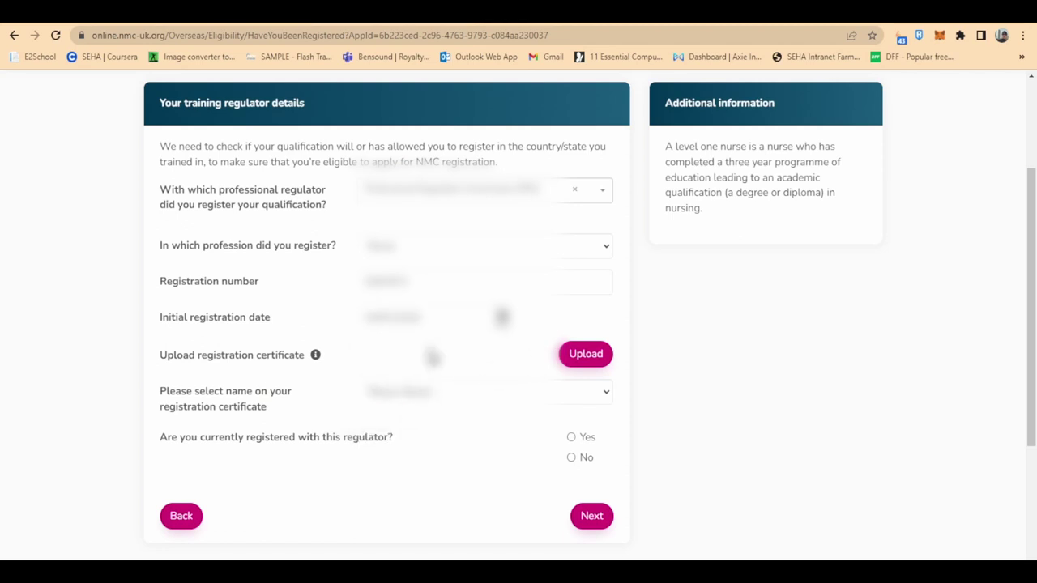
- Choose the certificate name, answer Yes to current registration, and upload the certificate
{"action": "left_click", "coordinate": [566, 400]}
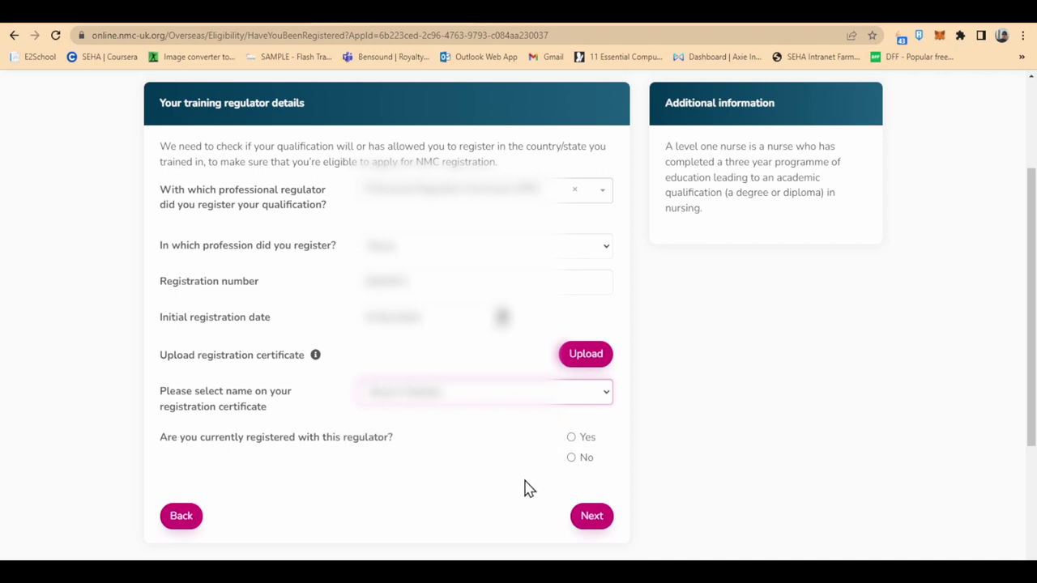
{"action": "left_click", "coordinate": [572, 438]}
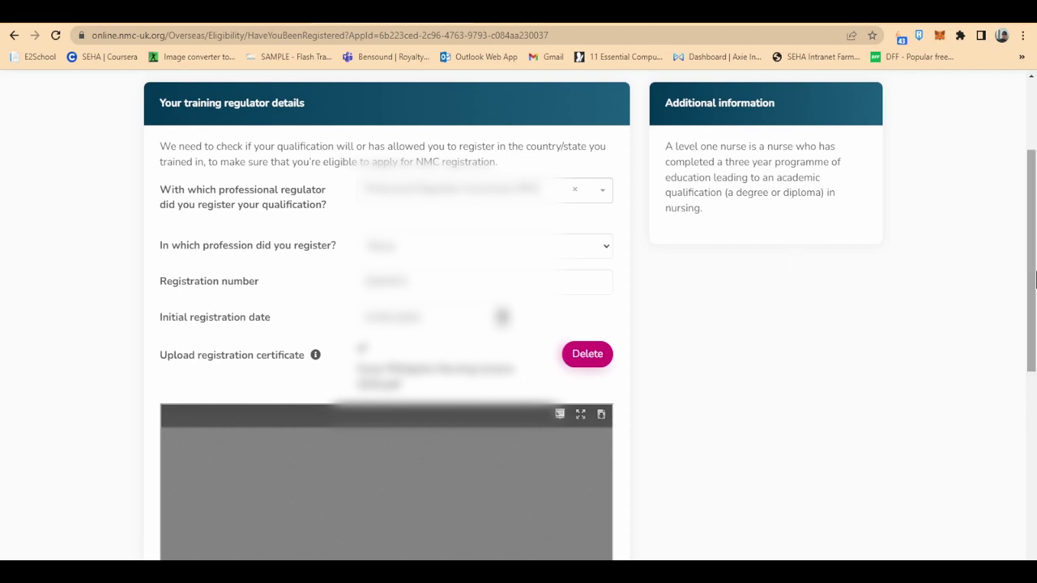
{"action": "left_click_drag", "start_coordinate": [1035, 279], "coordinate": [1035, 392]}
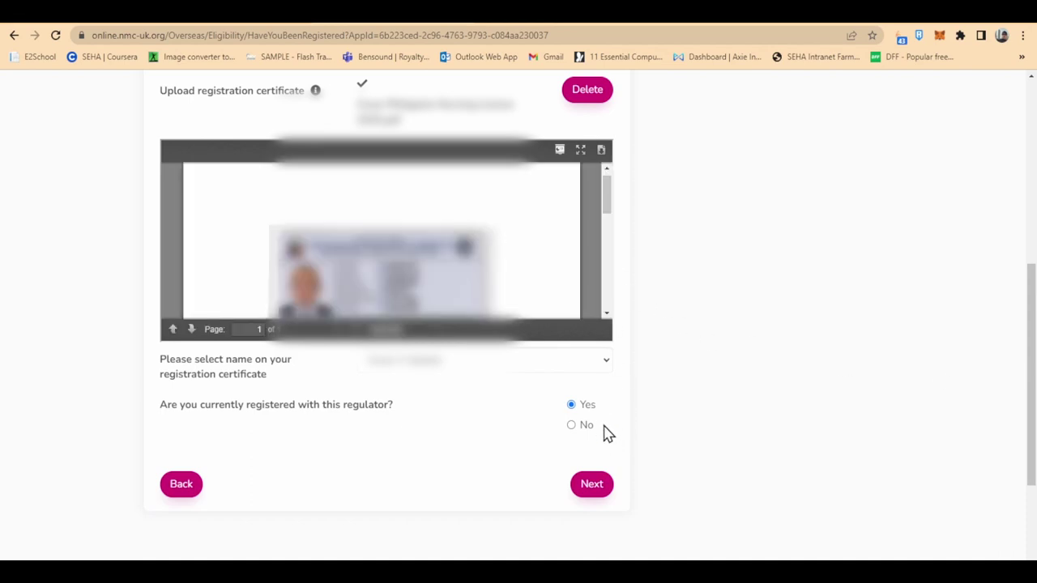
{"action": "left_click_drag", "start_coordinate": [609, 185], "coordinate": [613, 285]}
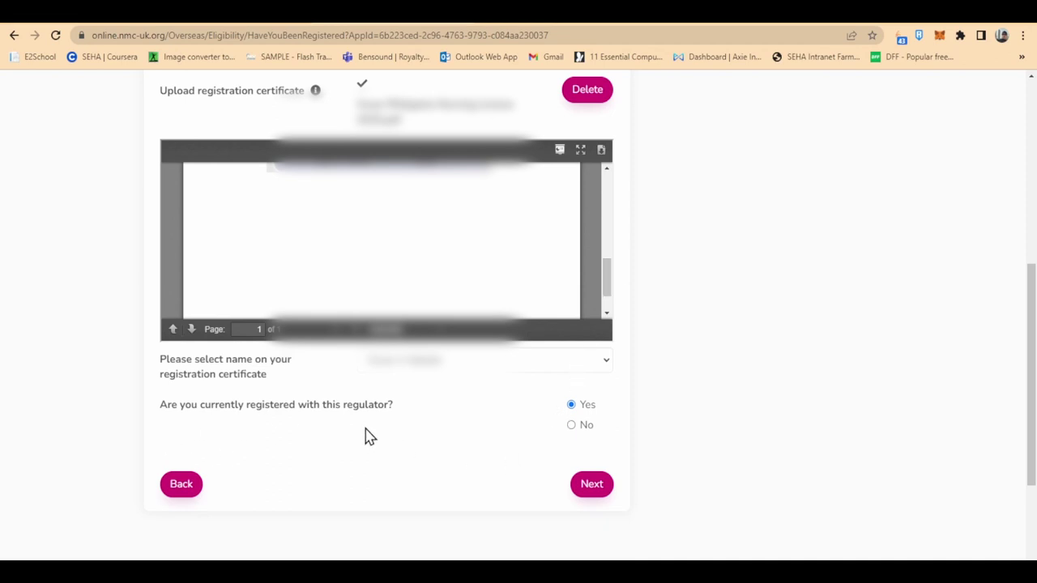
{"action": "left_click", "coordinate": [591, 490]}
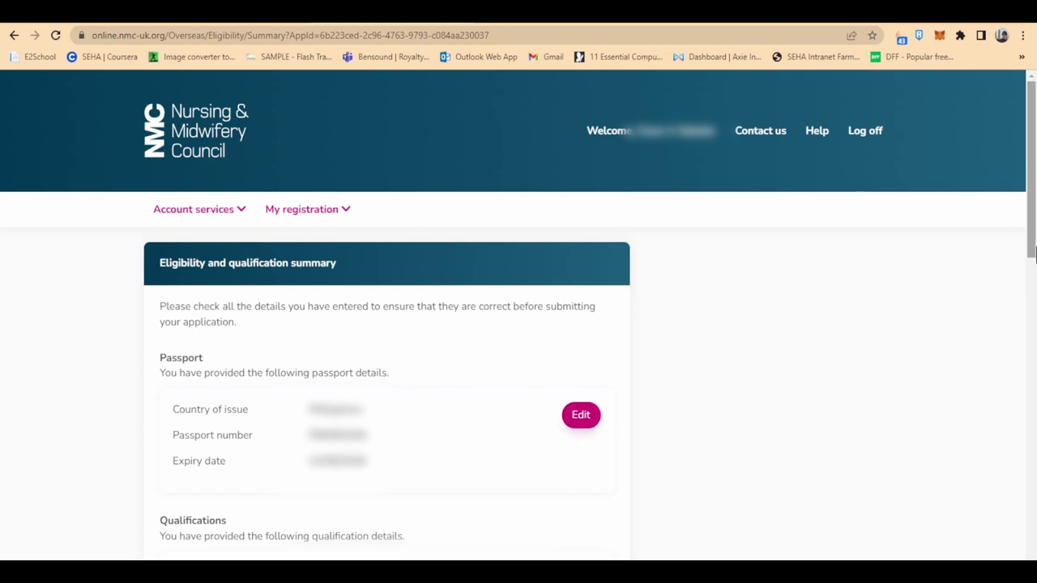
- Review the summary, confirm consent to information sharing for verification, and submit the declaration
{"action": "mouse_move", "coordinate": [1031, 250]}
{"action": "left_mouse_down"}
{"action": "mouse_move", "coordinate": [1023, 496]}
{"action": "mouse_move", "coordinate": [1026, 388]}
{"action": "left_mouse_up"}
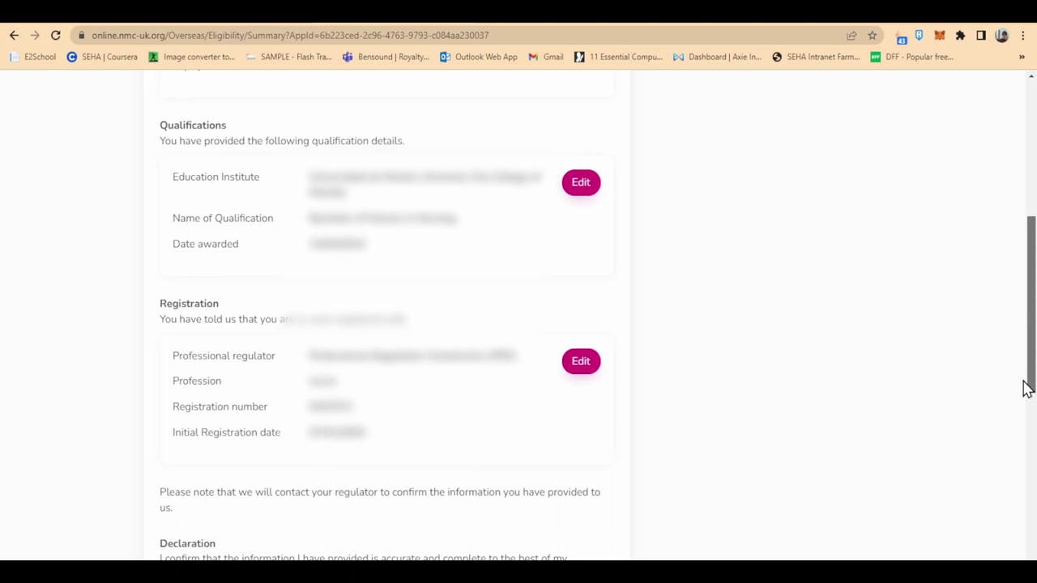
{"action": "mouse_move", "coordinate": [1026, 384]}
{"action": "left_mouse_down"}
{"action": "mouse_move", "coordinate": [1027, 275]}
{"action": "mouse_move", "coordinate": [1033, 502]}
{"action": "left_mouse_up"}
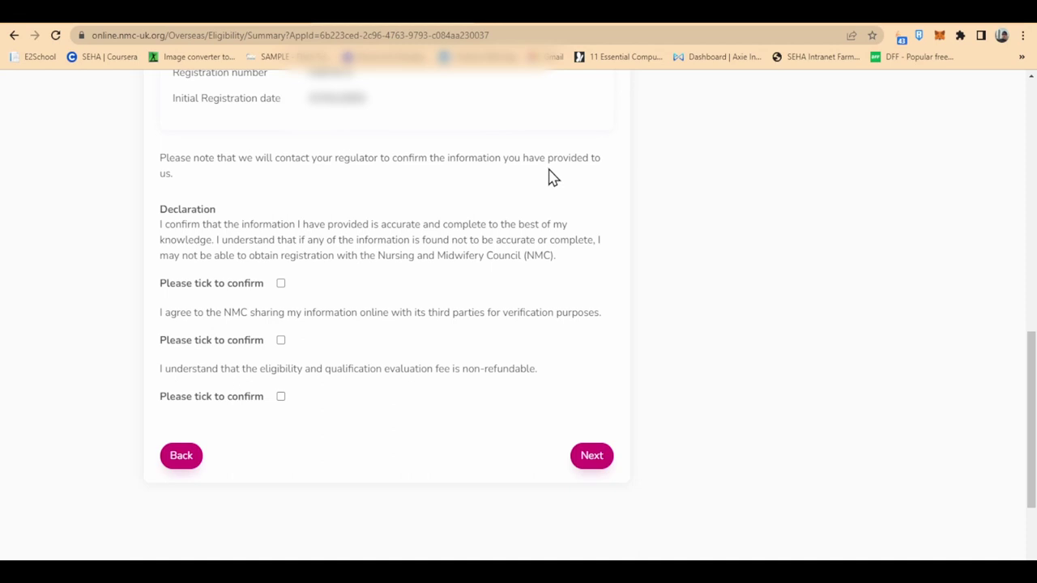
{"action": "scroll", "coordinate": [557, 179], "scroll_direction": "down", "scroll_amount": 1}
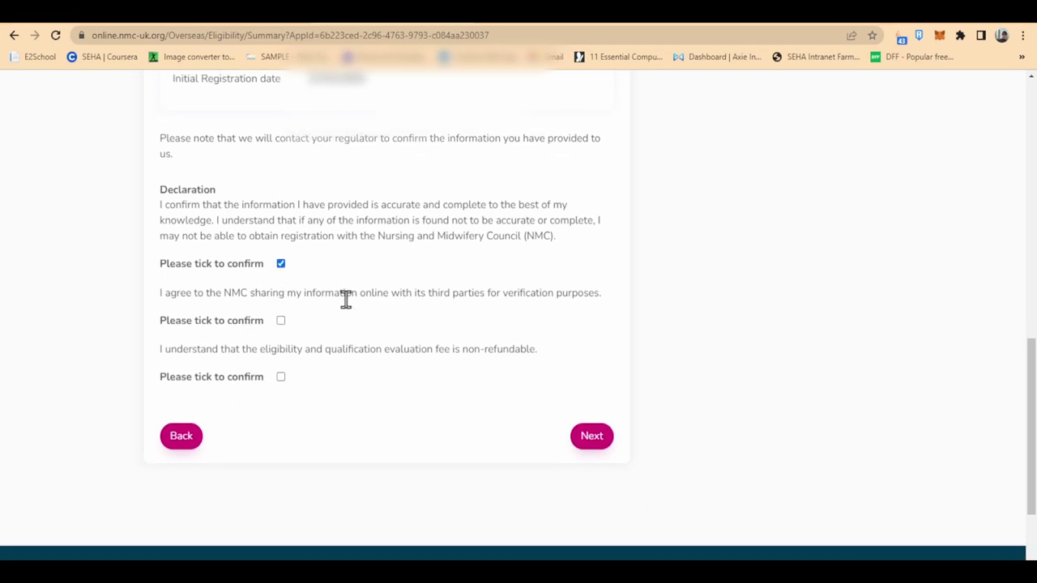
{"action": "left_click", "coordinate": [281, 321]}
{"action": "left_click", "coordinate": [587, 438]}
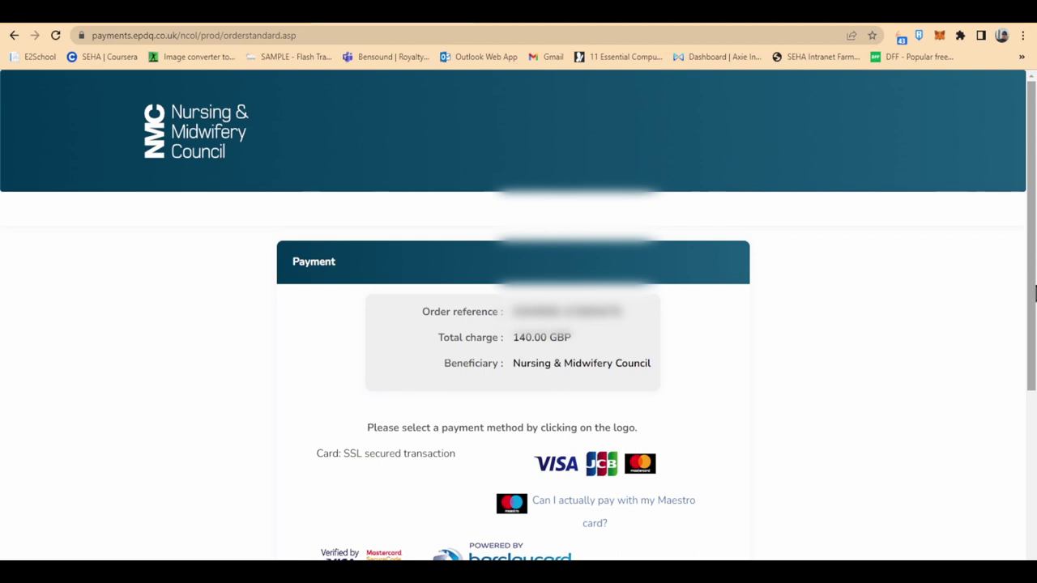
- After the 140.00 GBP payment, return to the homepage tracker and switch to Outlook
{"action": "left_click_drag", "start_coordinate": [1035, 296], "coordinate": [1034, 391]}
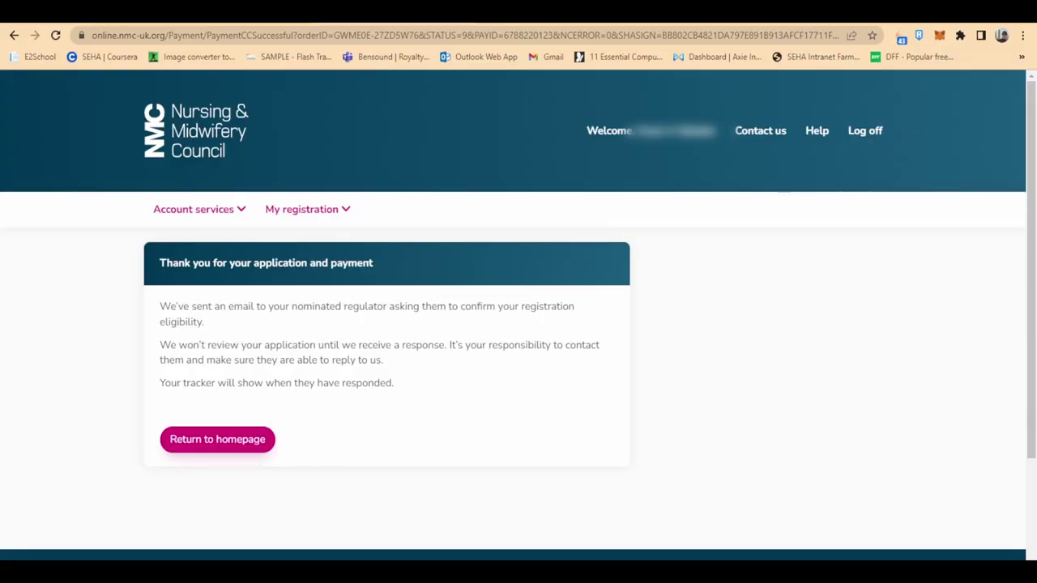
{"action": "left_click", "coordinate": [253, 450]}
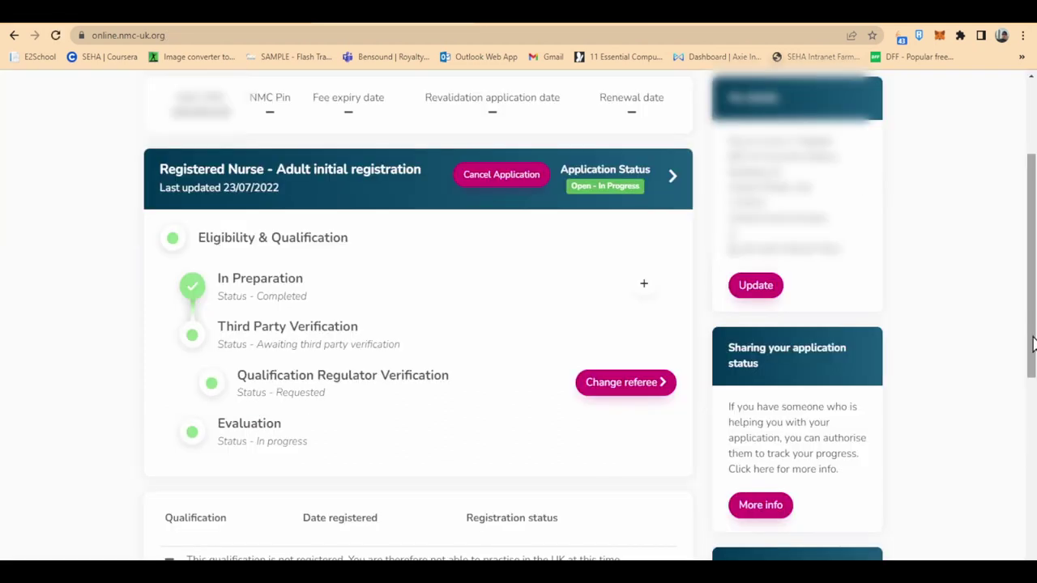
{"action": "mouse_move", "coordinate": [1033, 345]}
{"action": "left_mouse_down"}
{"action": "mouse_move", "coordinate": [1033, 433]}
{"action": "mouse_move", "coordinate": [1029, 405]}
{"action": "left_mouse_up"}
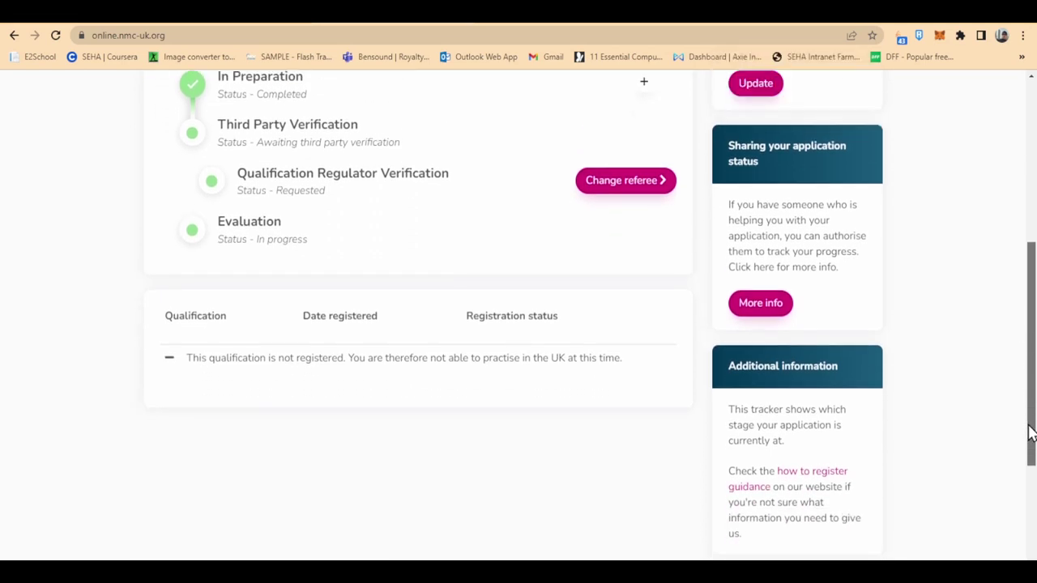
{"action": "left_click", "coordinate": [280, 24]}
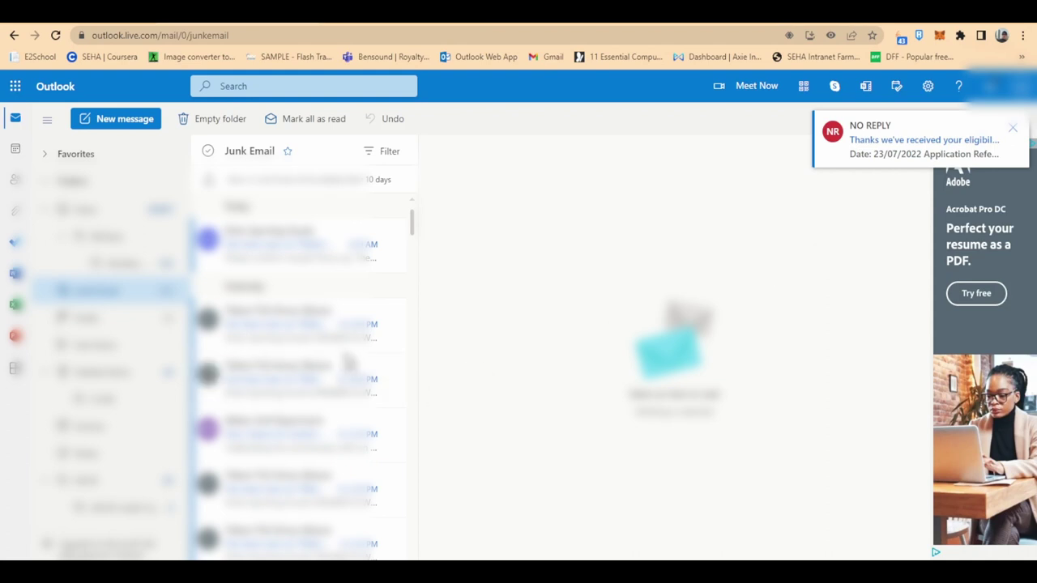
- Open the NMC 'Thanks we've received…' email from the Inbox and read it
{"action": "left_click", "coordinate": [102, 213]}
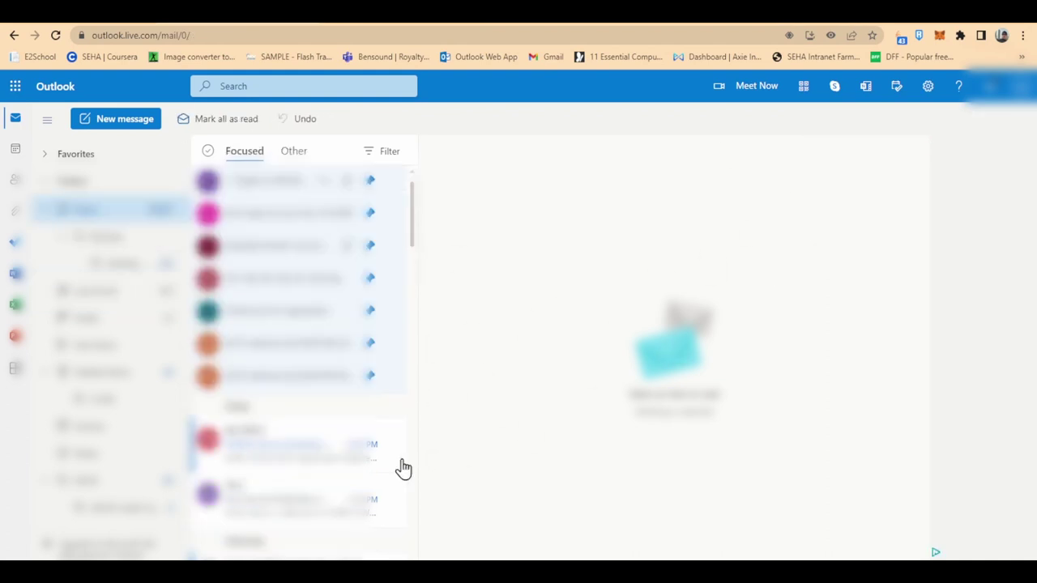
{"action": "left_click", "coordinate": [339, 475]}
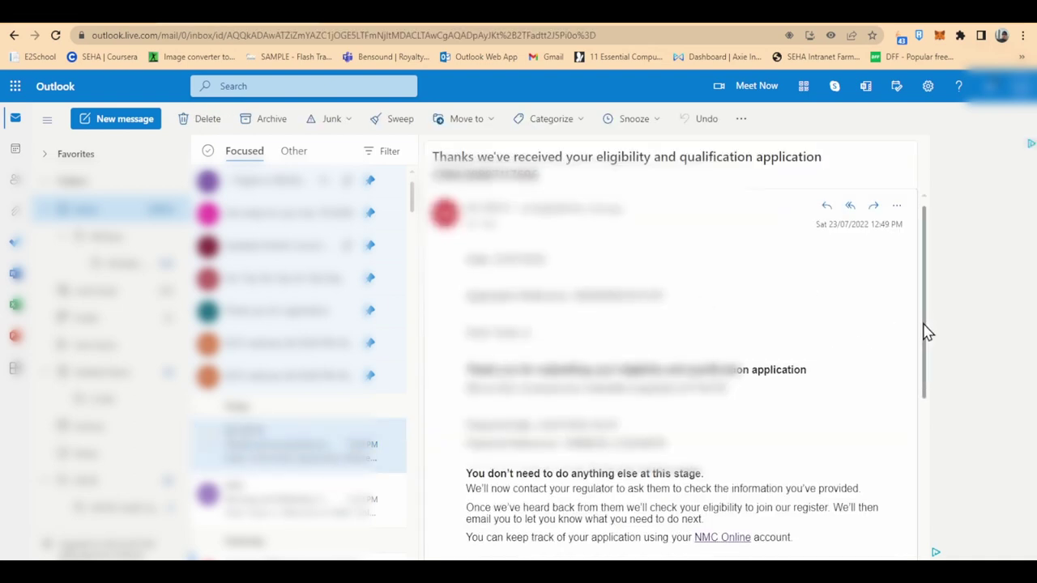
{"action": "left_click_drag", "start_coordinate": [927, 329], "coordinate": [926, 399]}
{"action": "scroll", "coordinate": [919, 422], "scroll_direction": "down", "scroll_amount": 2}
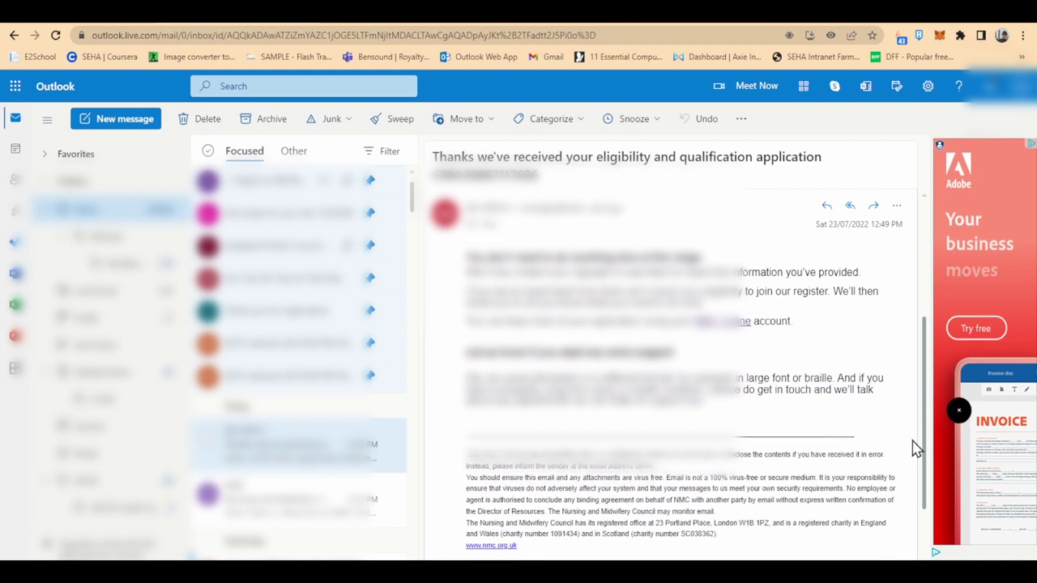
{"action": "scroll", "coordinate": [904, 403], "scroll_direction": "up", "scroll_amount": 1}
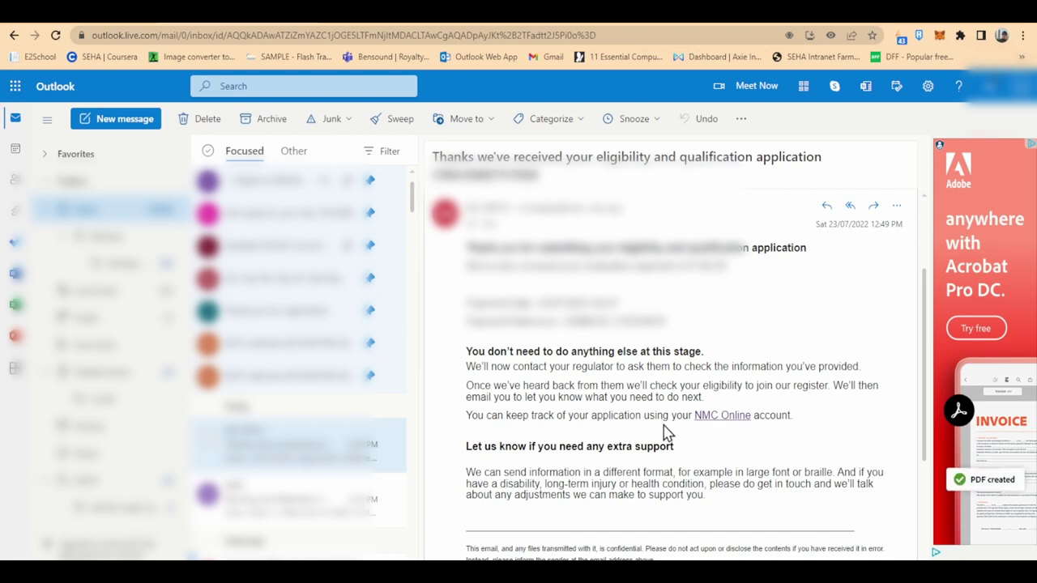
{"action": "scroll", "coordinate": [760, 456], "scroll_direction": "up", "scroll_amount": 3}
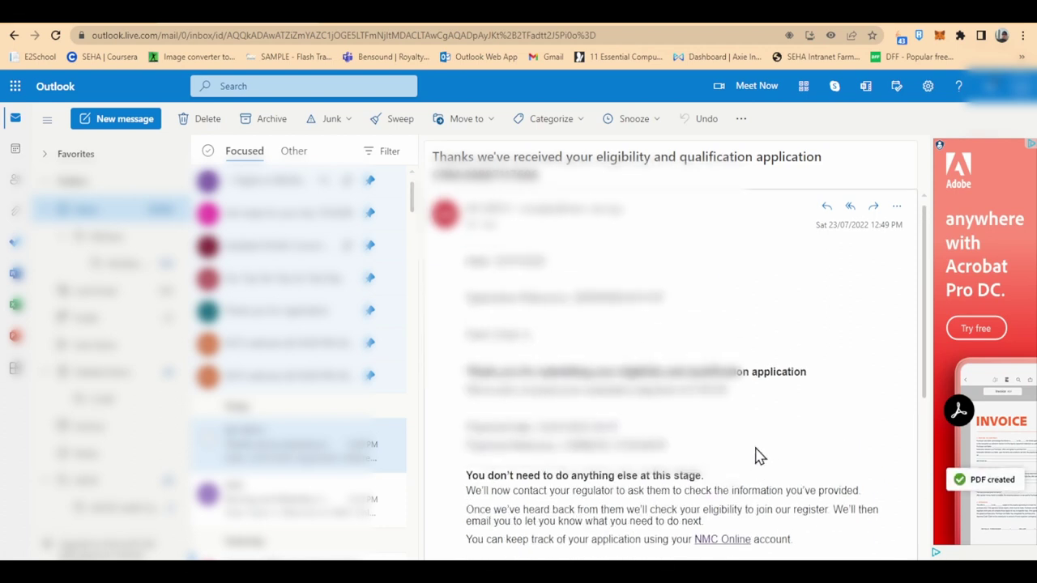